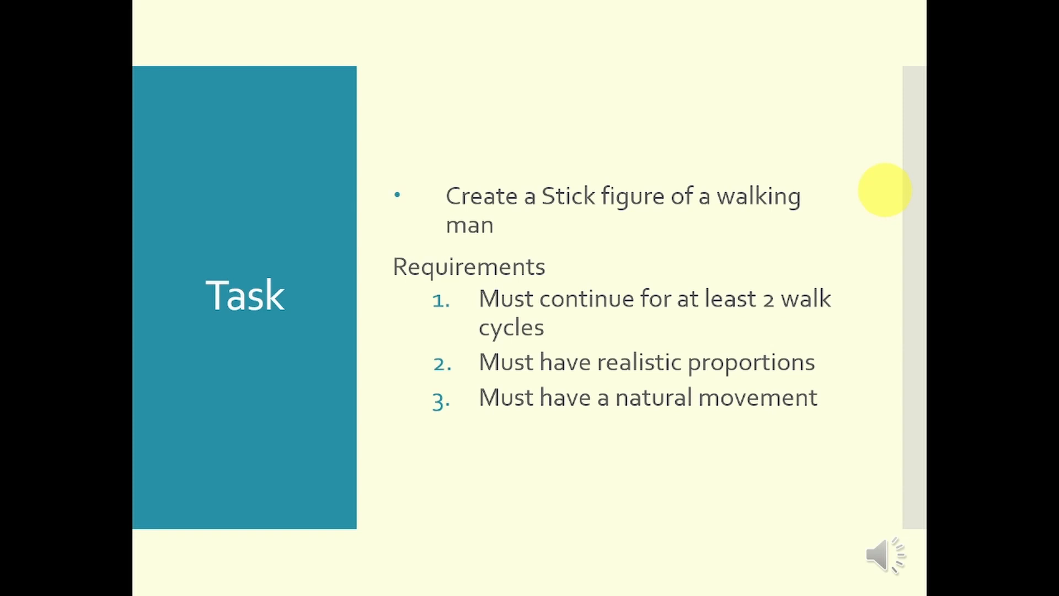
key("Right")
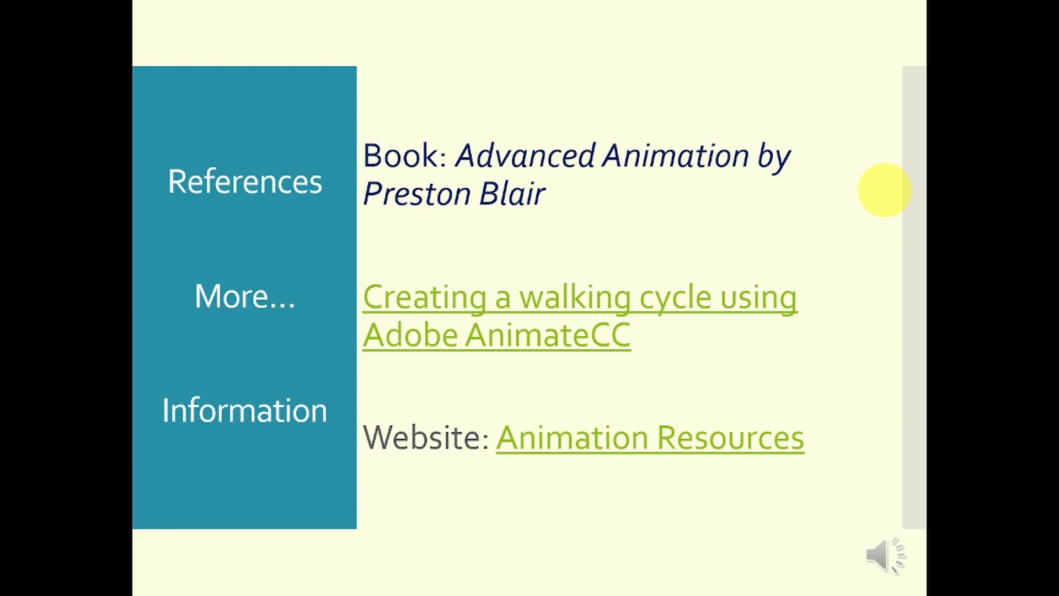
left_click(885, 190)
left_click(885, 190)
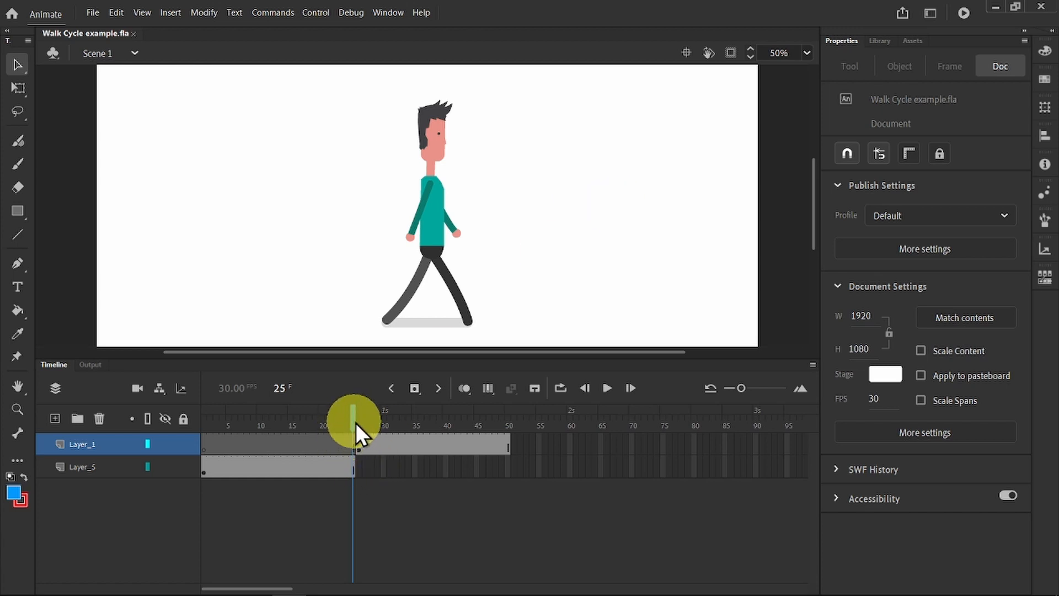
At frame 24, use onion skinning to move the Layer_5 walking figure onto its Layer_1 counterpart, and turn onion skinning off
left_click_drag(356, 424, 272, 413)
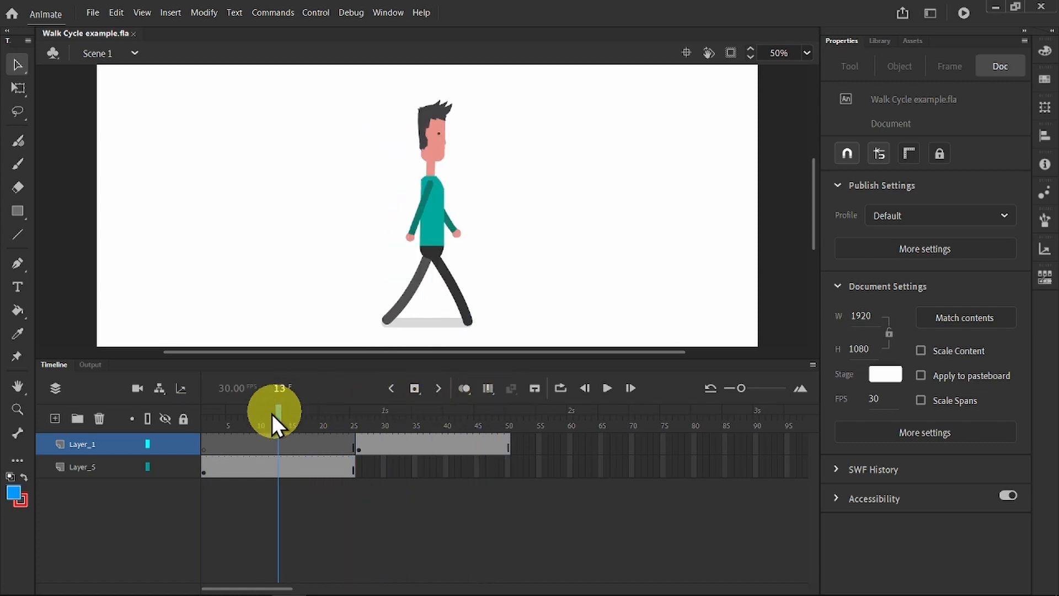
left_click(291, 465)
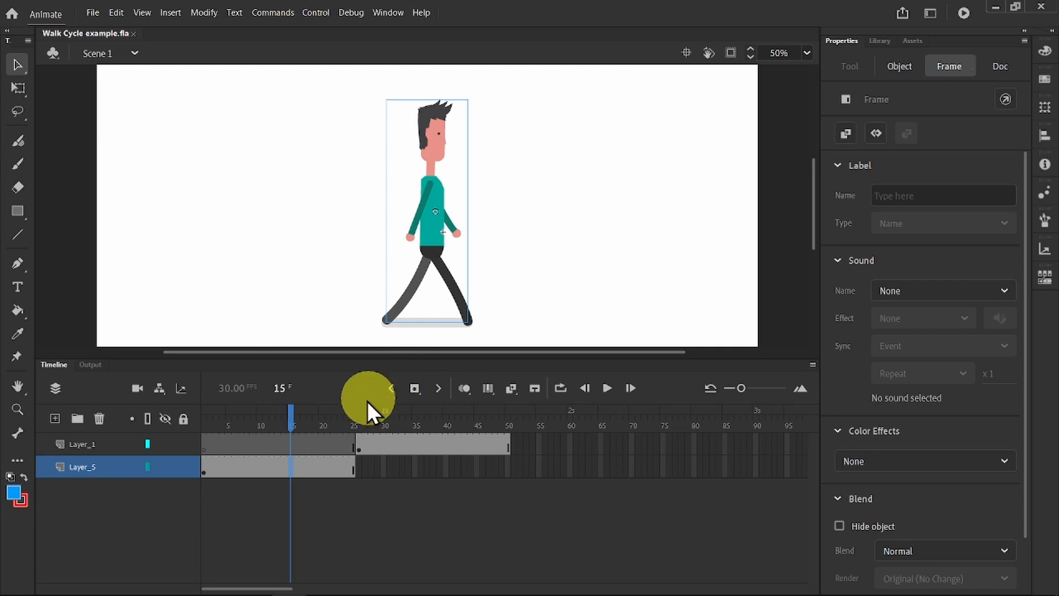
left_click(347, 412)
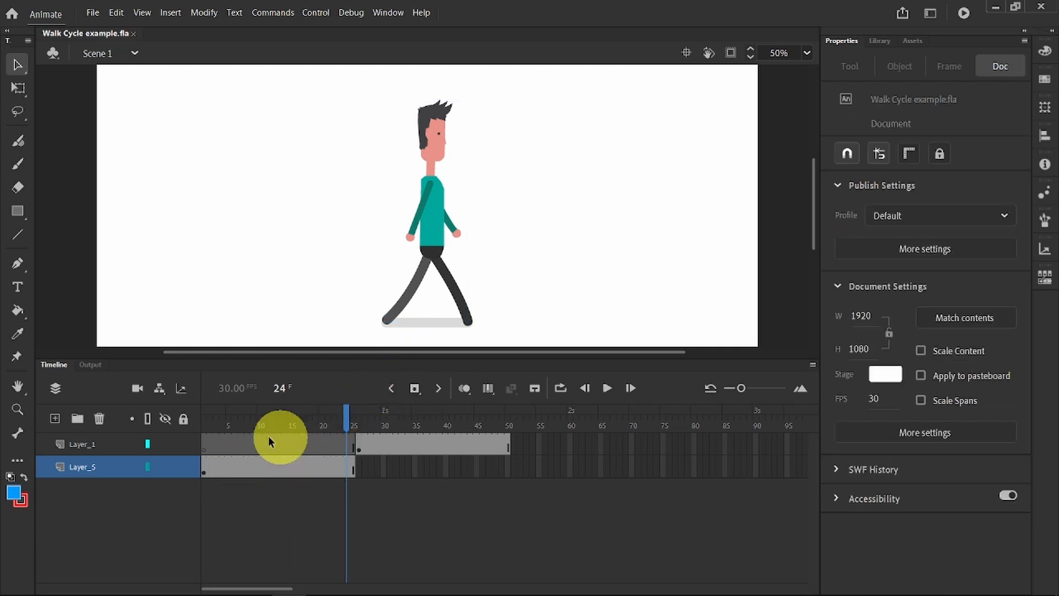
left_click(465, 388)
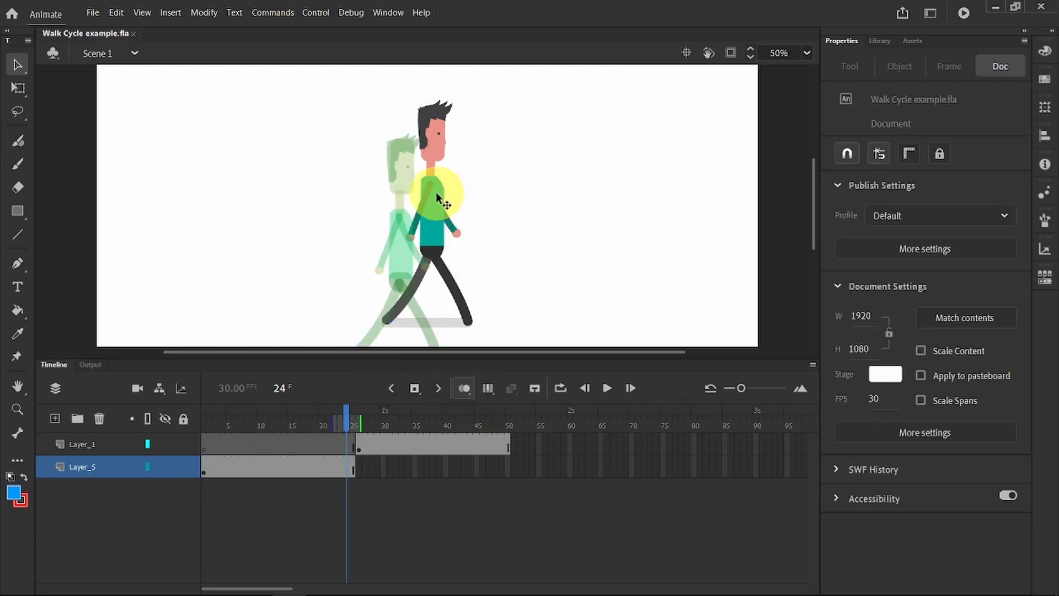
left_click_drag(435, 197, 406, 225)
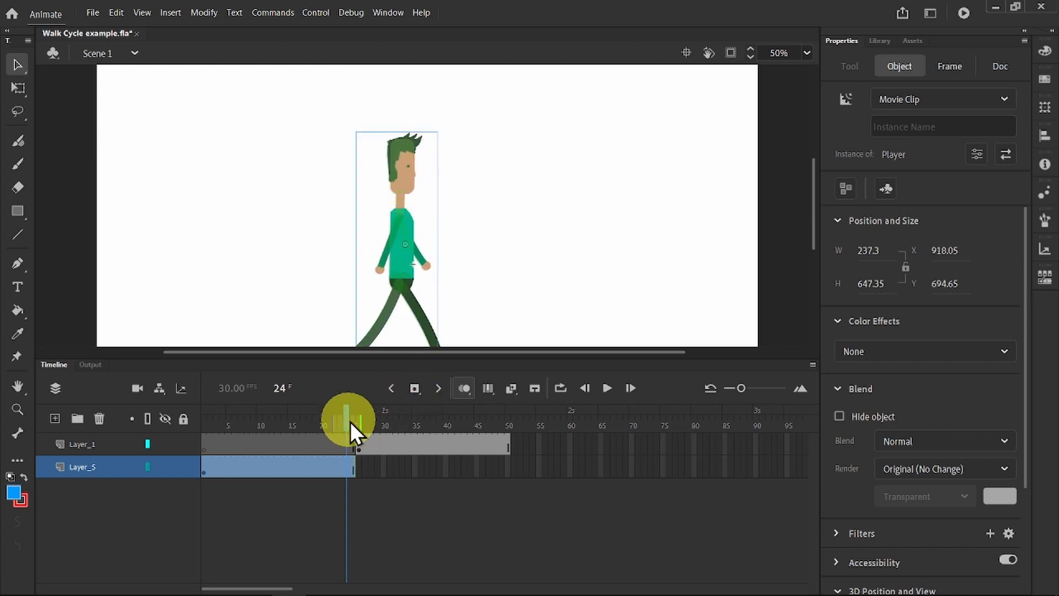
left_click_drag(350, 420, 321, 425)
left_click(465, 386)
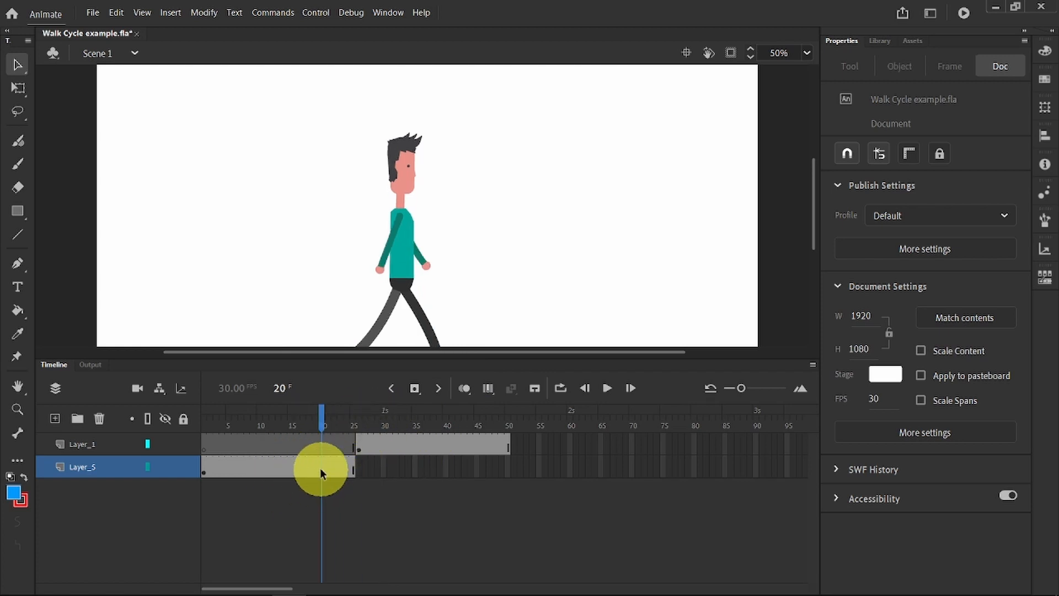
Inspect the Player and Player copy symbols in the library
left_click(881, 41)
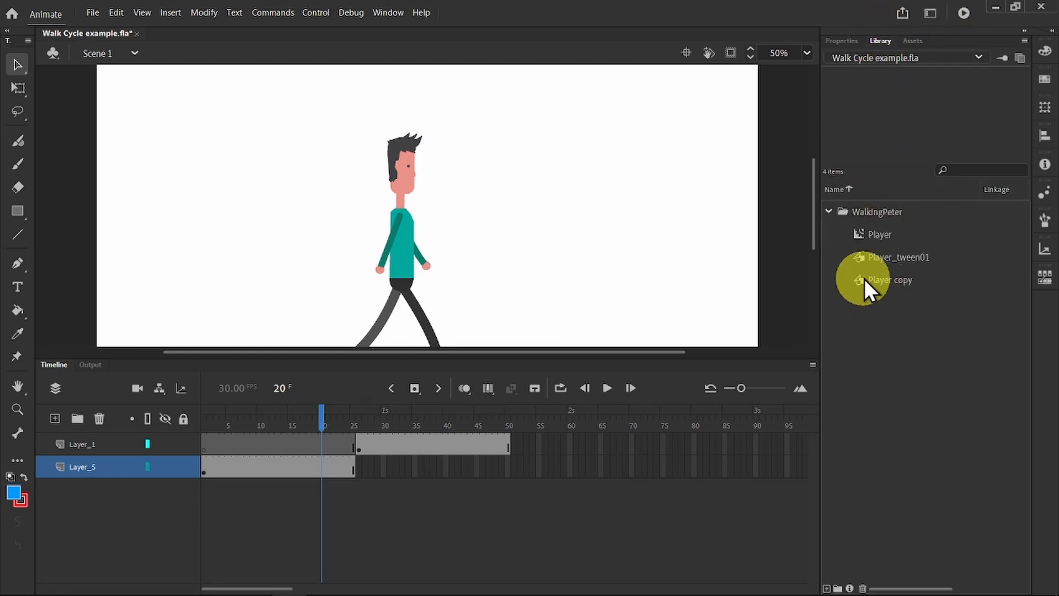
left_click(856, 233)
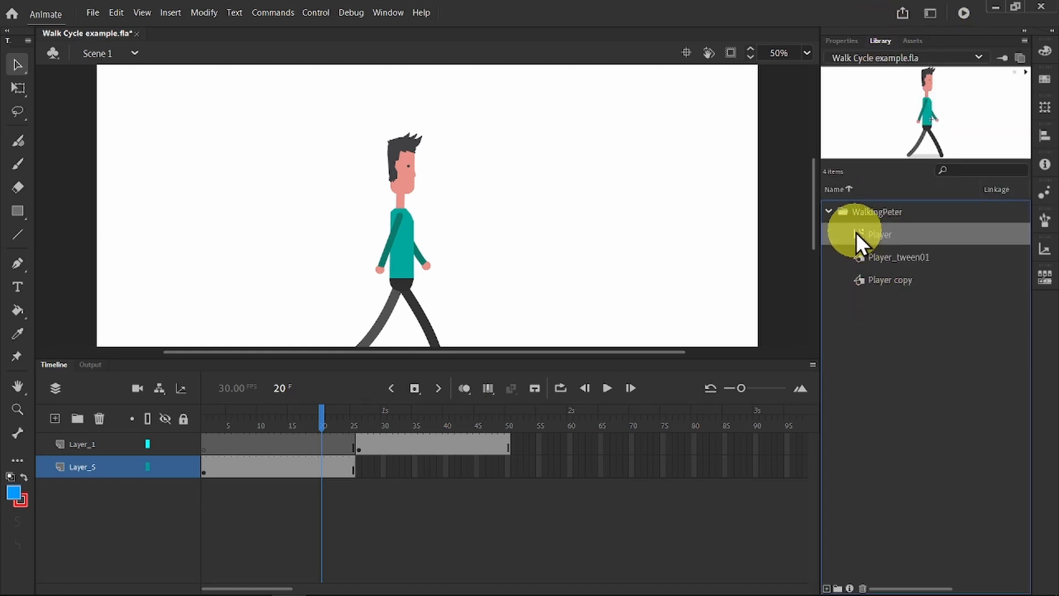
left_click(371, 433)
left_click(870, 278)
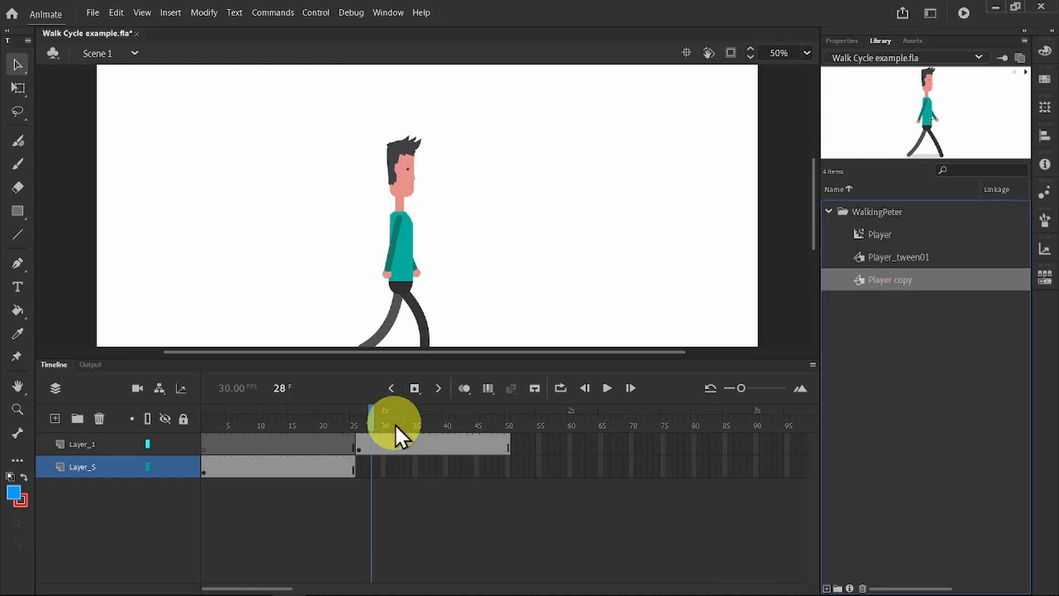
Test the movie to view the walk cycle playing, and close the preview window
left_click(319, 14)
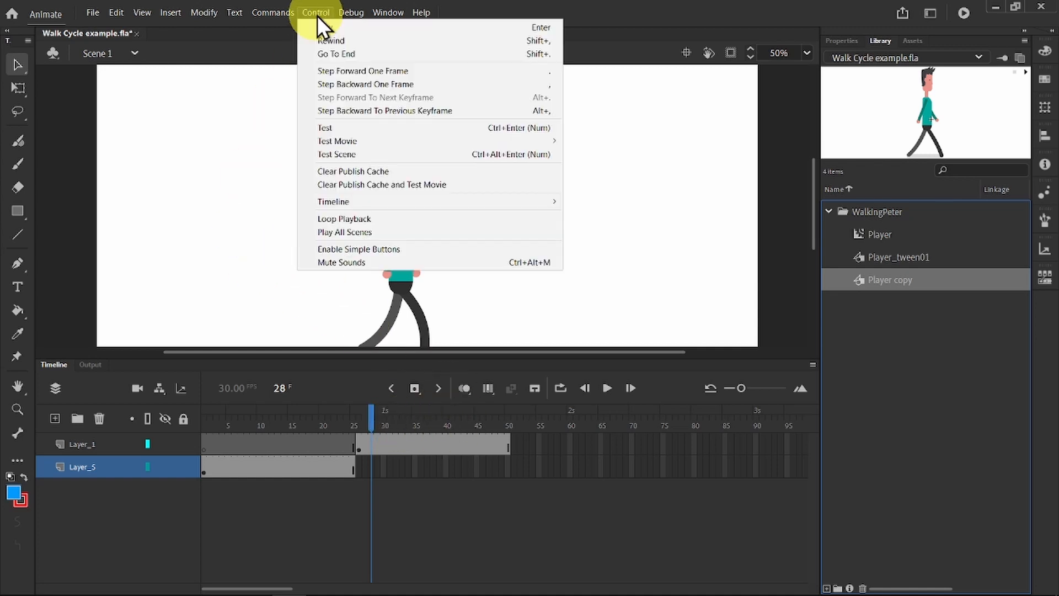
left_click(330, 130)
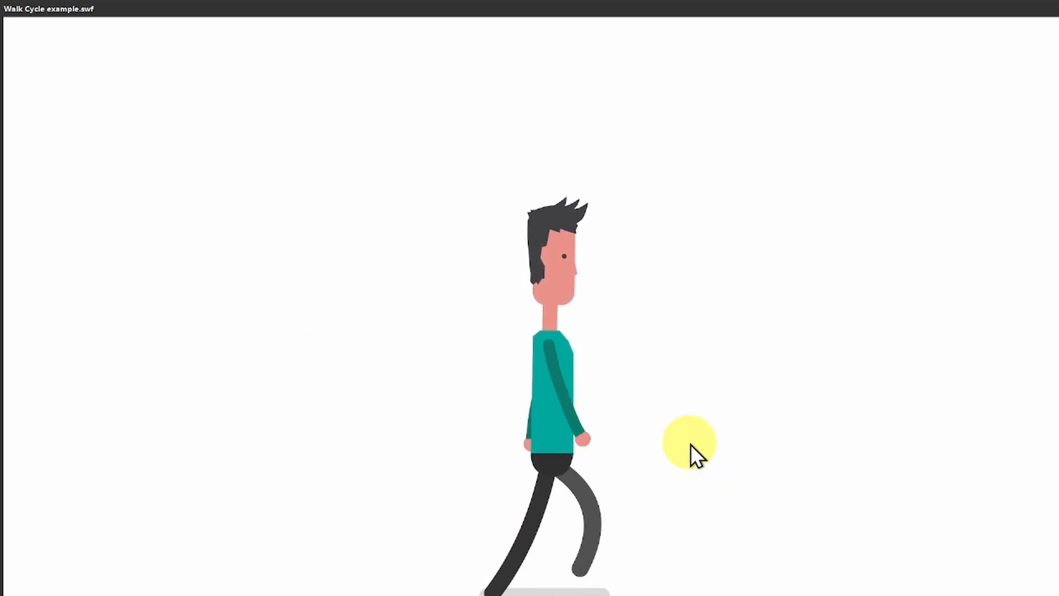
left_click_drag(891, 12, 531, 167)
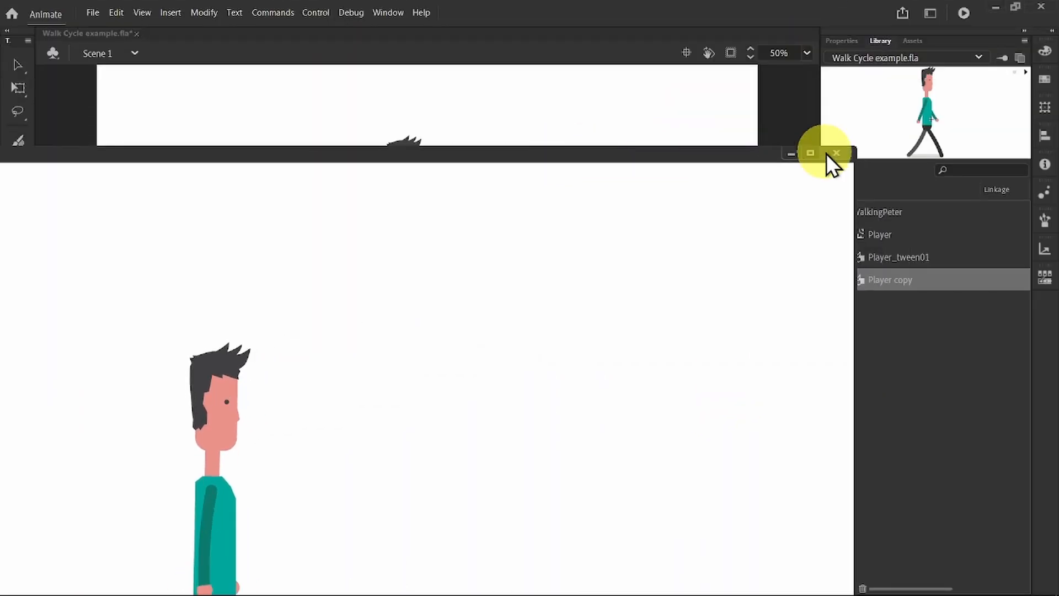
left_click(826, 154)
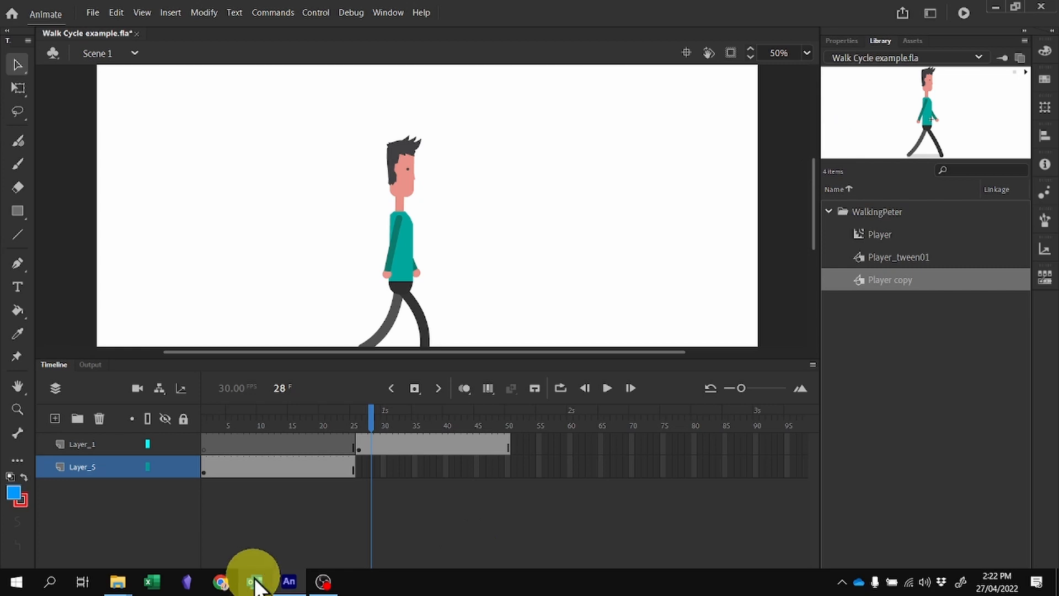
Open the Player movie clip from the stage for editing and view its body-part layers
left_click_drag(372, 419, 306, 429)
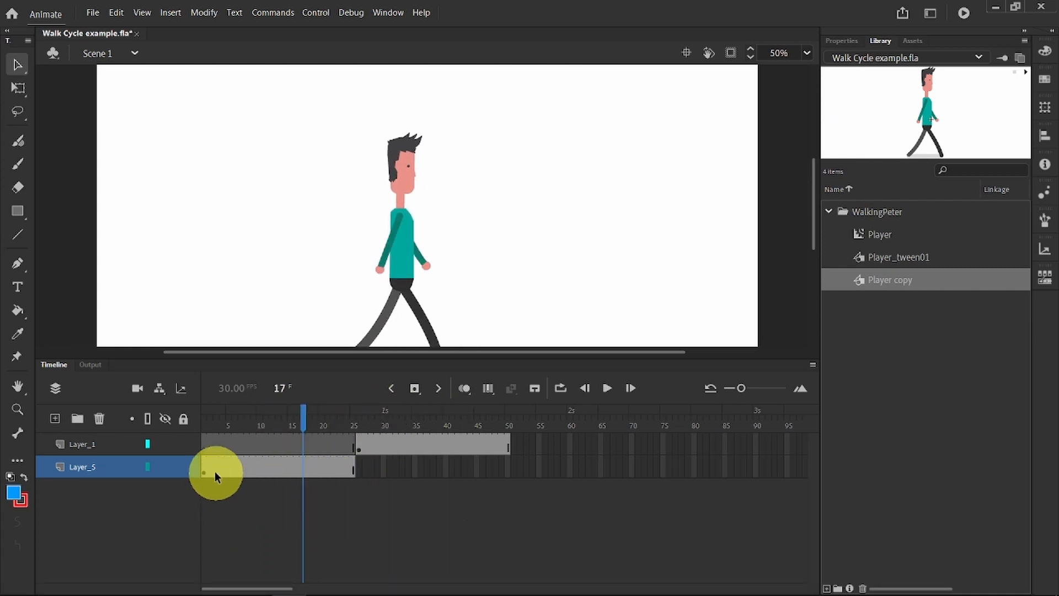
double_click(395, 258)
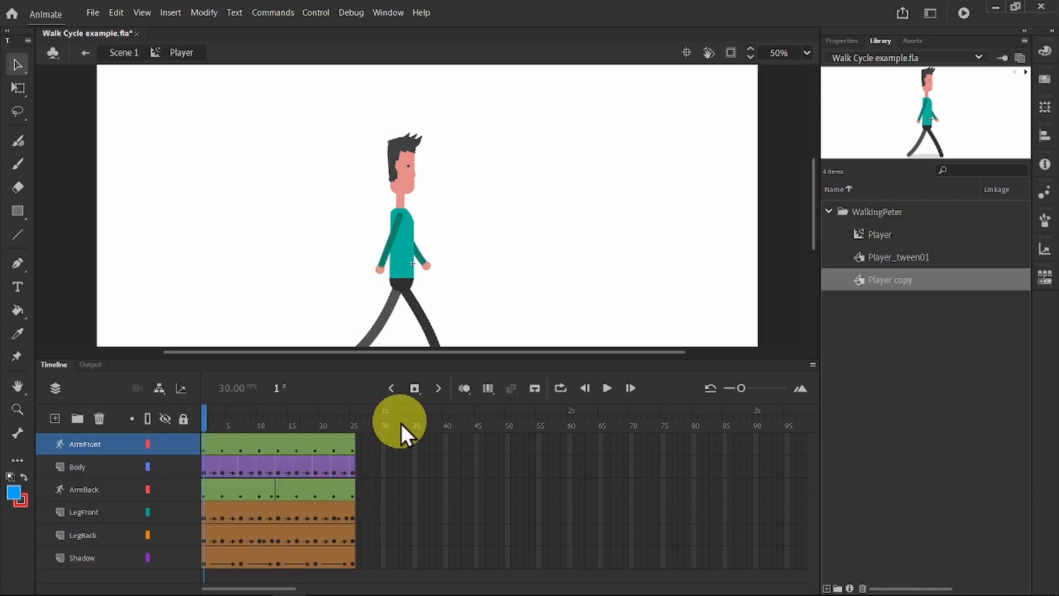
left_click_drag(477, 358, 470, 285)
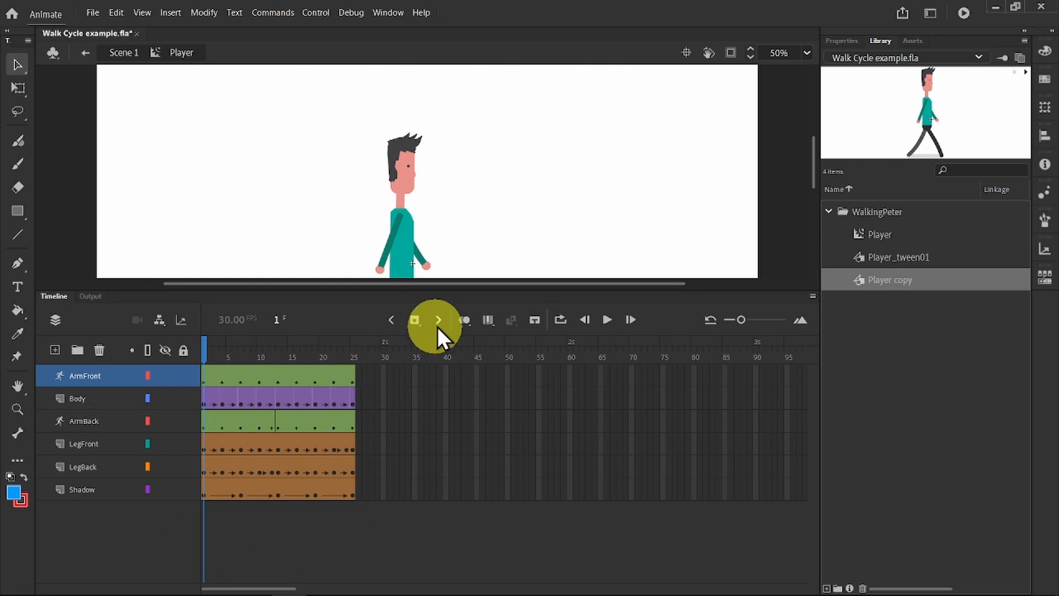
left_click_drag(447, 293, 448, 415)
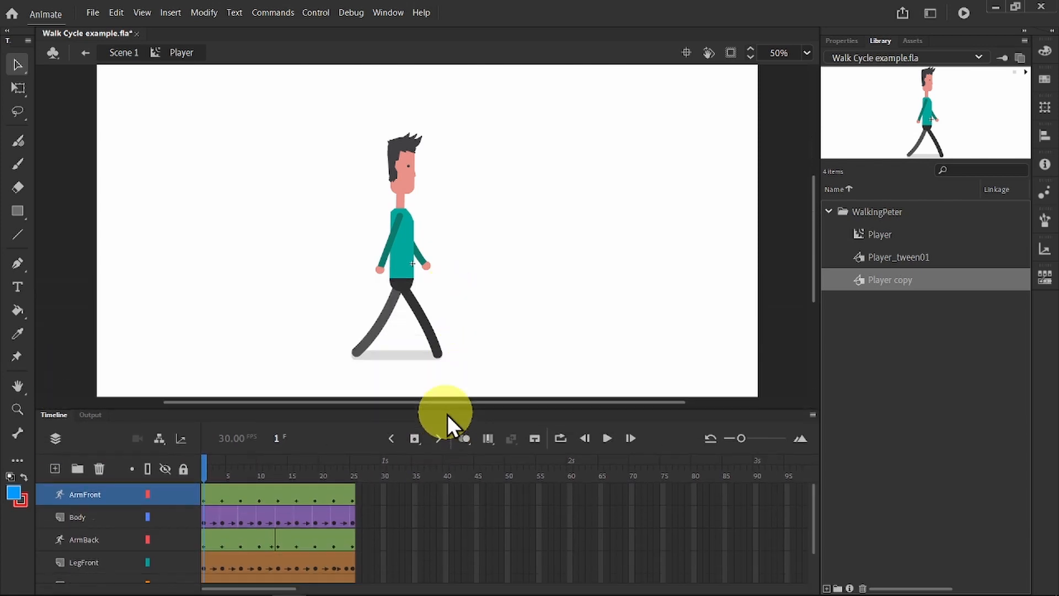
Open the Player copy symbol from the library for editing, with the whole figure and all its layers in view at 50% zoom
left_click(862, 279)
double_click(862, 279)
scroll(516, 275, "down", 3)
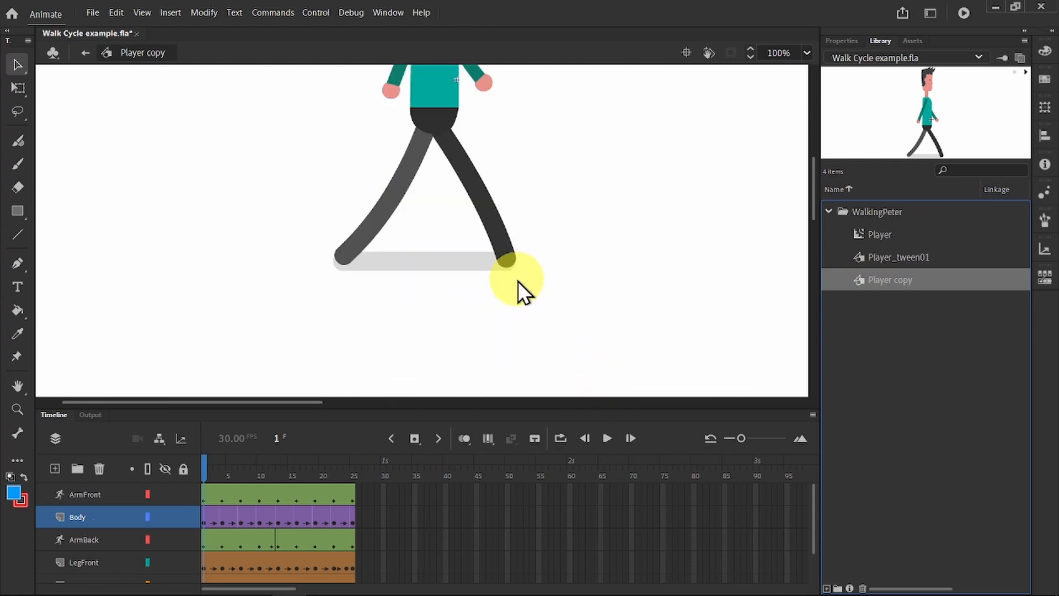
scroll(518, 281, "up", 2)
key("ctrl+minus")
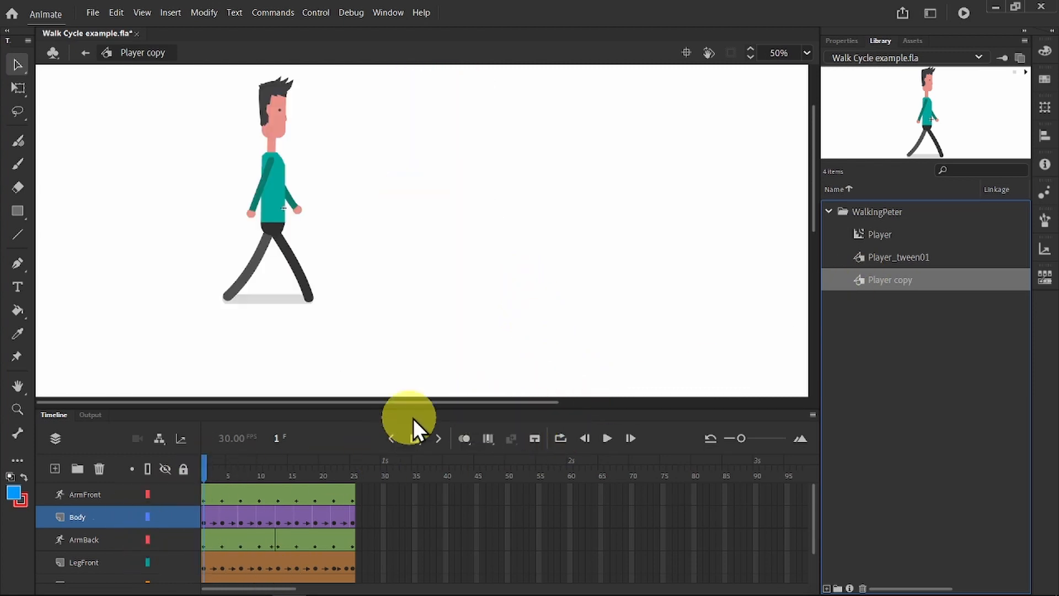
left_click_drag(420, 411, 421, 355)
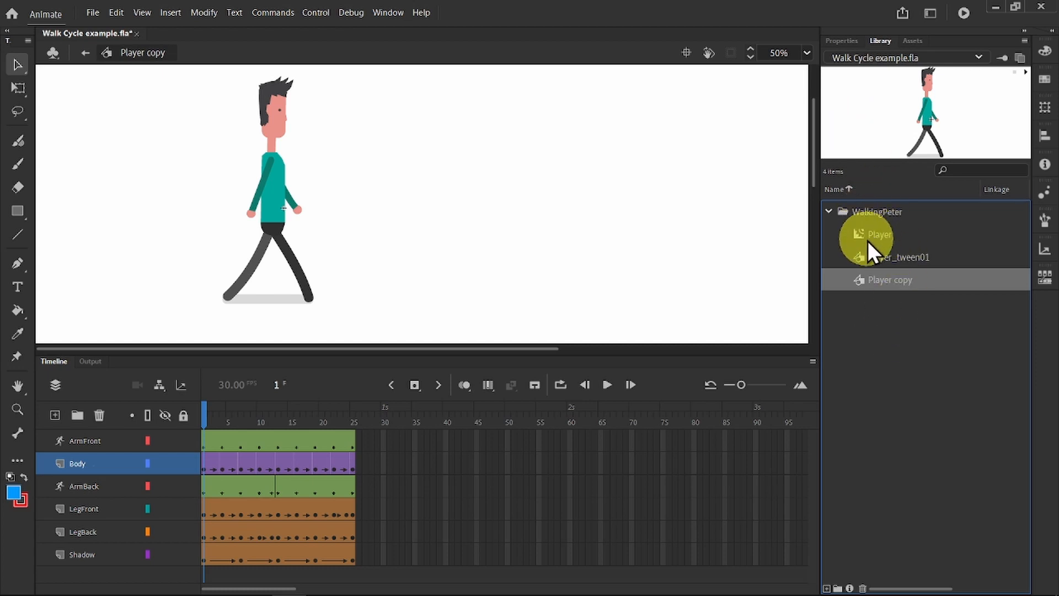
right_click(866, 280)
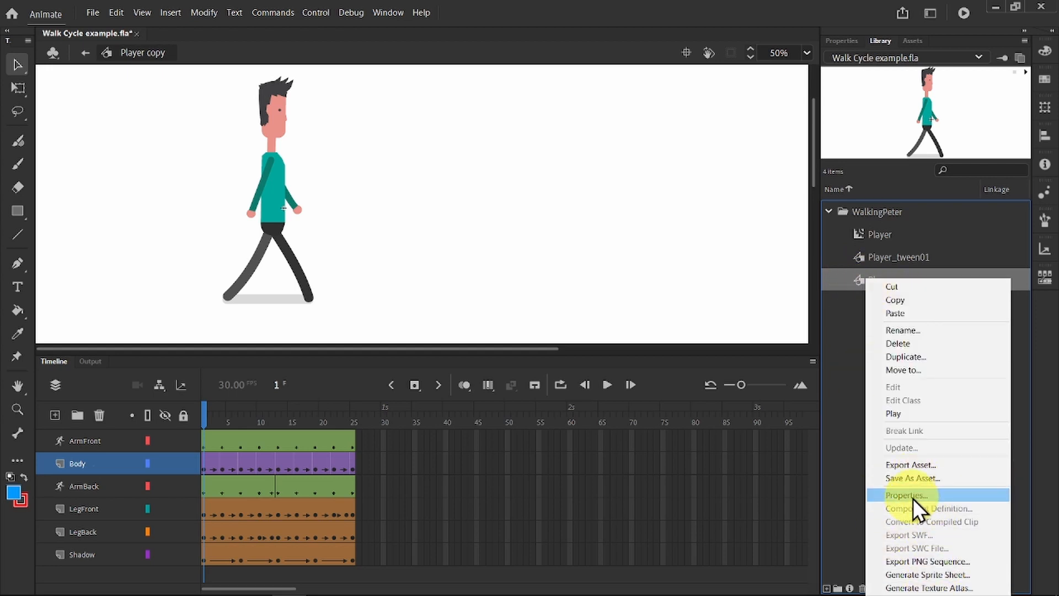
left_click(519, 199)
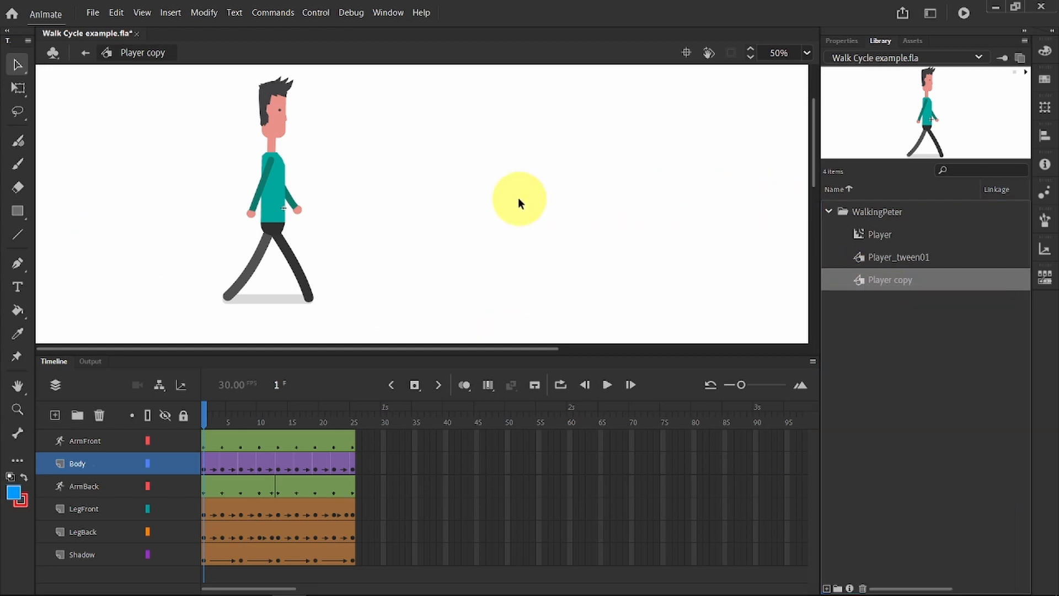
Hide the ArmFront, ArmBack, LegFront, LegBack and Shadow layers and scrub the timeline to examine the body's movement alone
left_click(210, 415)
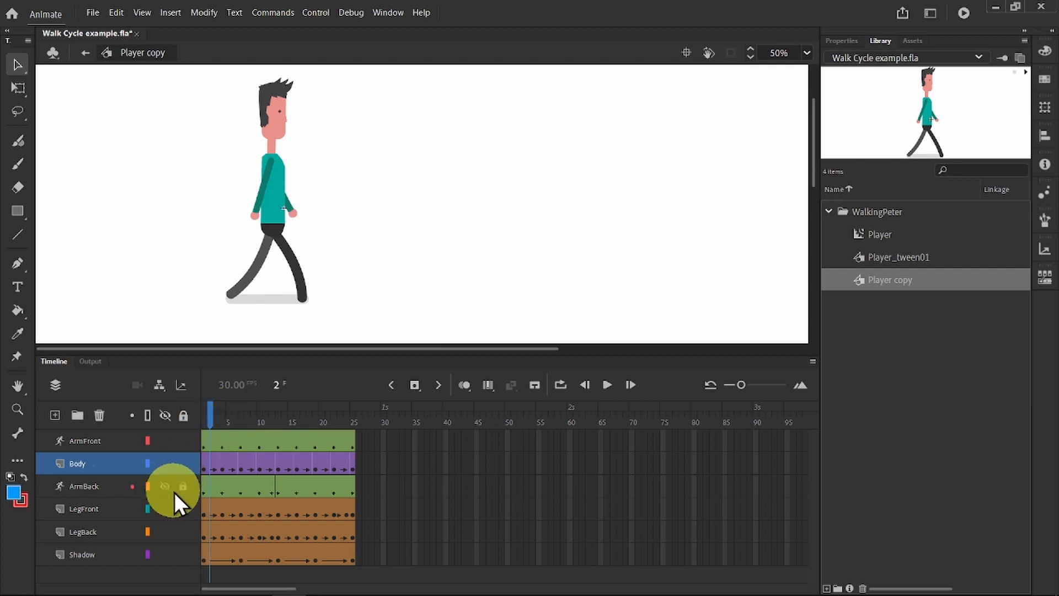
left_click(160, 443)
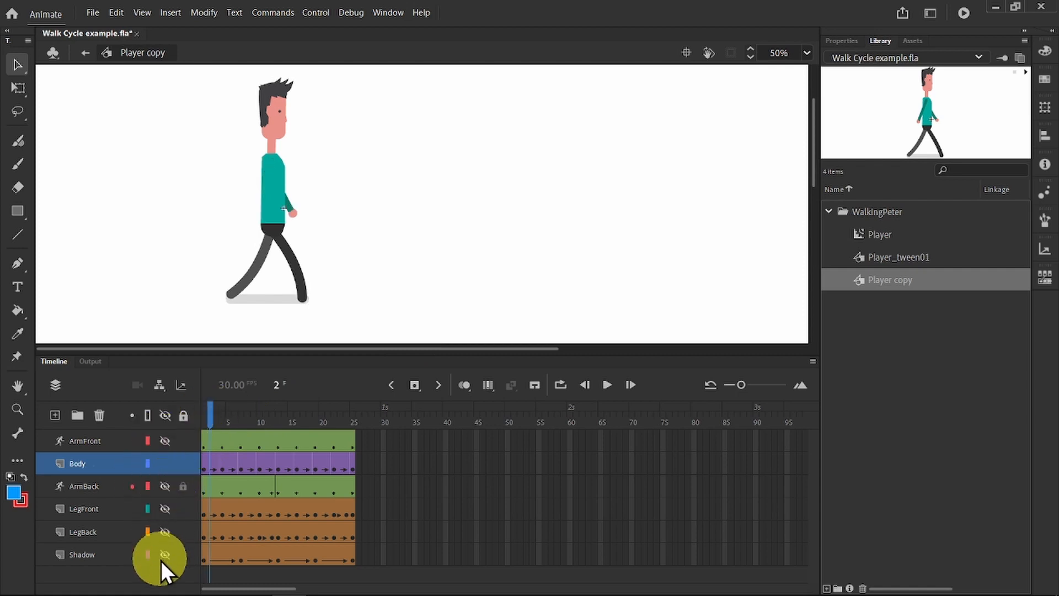
left_click_drag(161, 561, 164, 569)
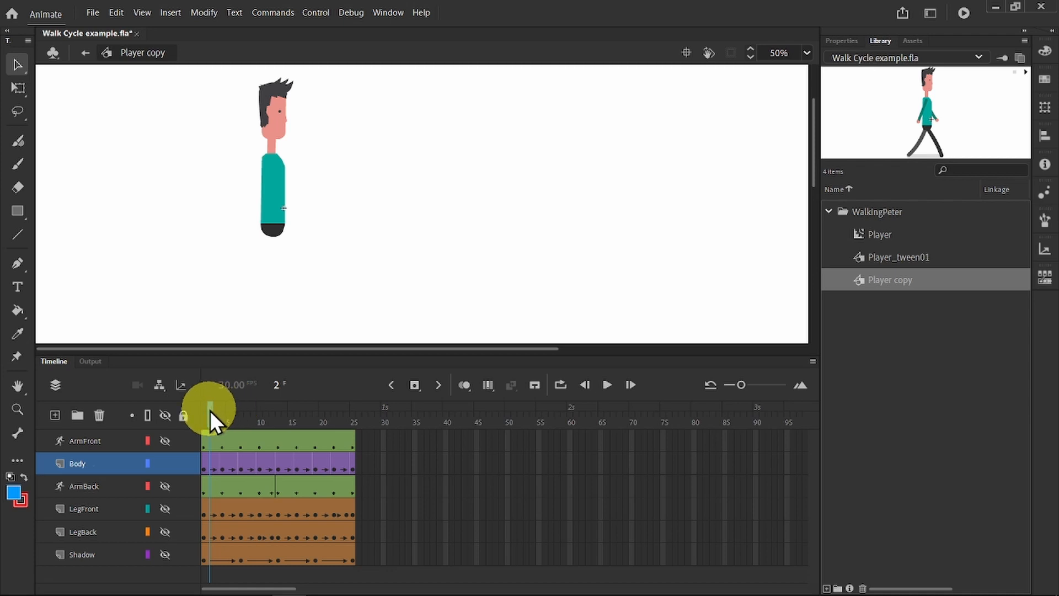
left_click_drag(211, 410, 184, 425)
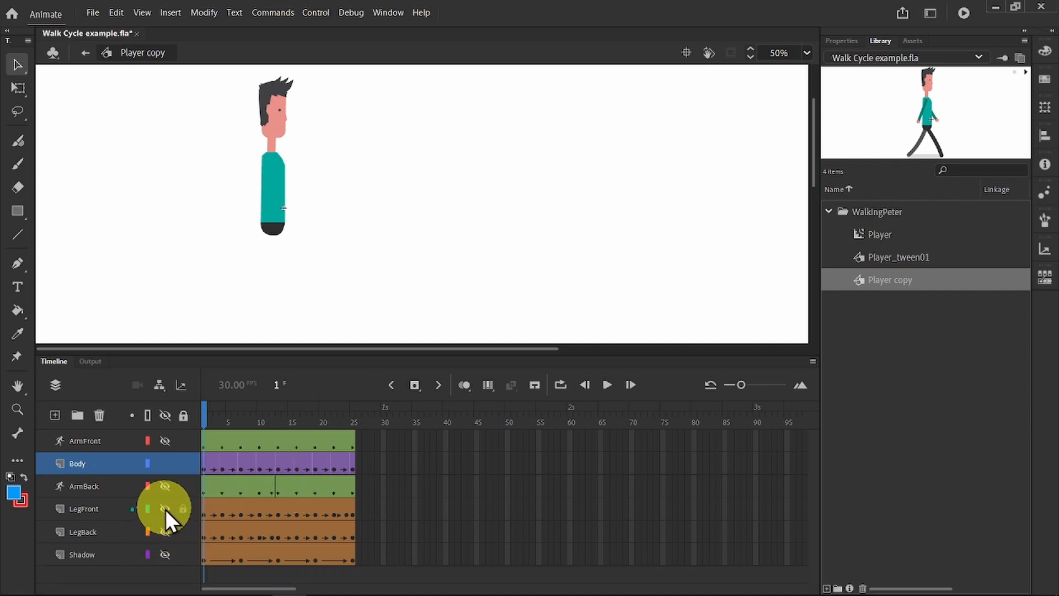
Show the LegBack layer alongside Body, keep LegFront hidden, and scrub to frame 25 to examine the back leg's keyframes and motion
left_click_drag(165, 526, 162, 544)
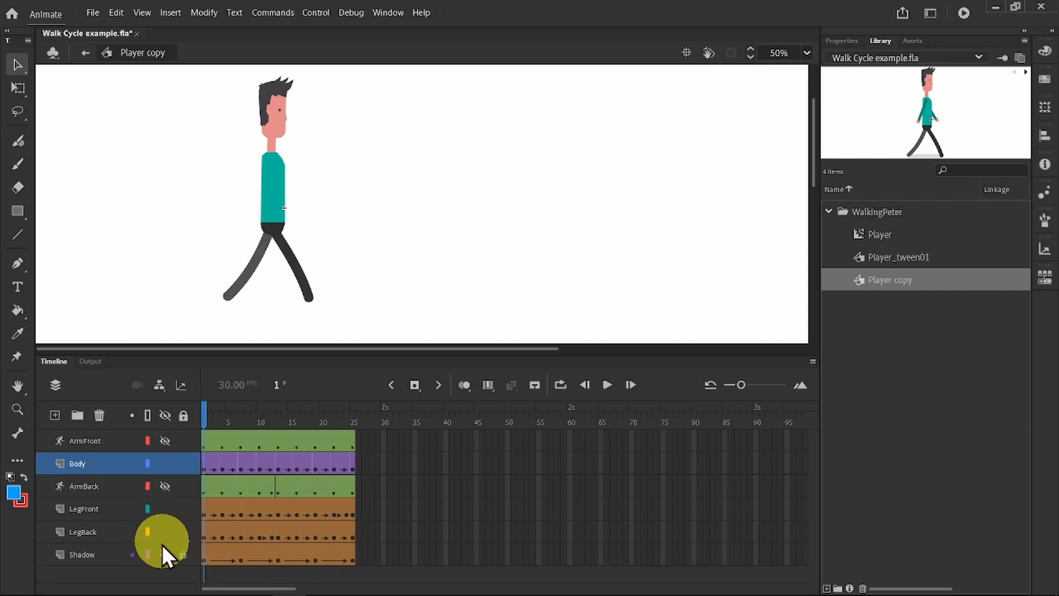
left_click(165, 509)
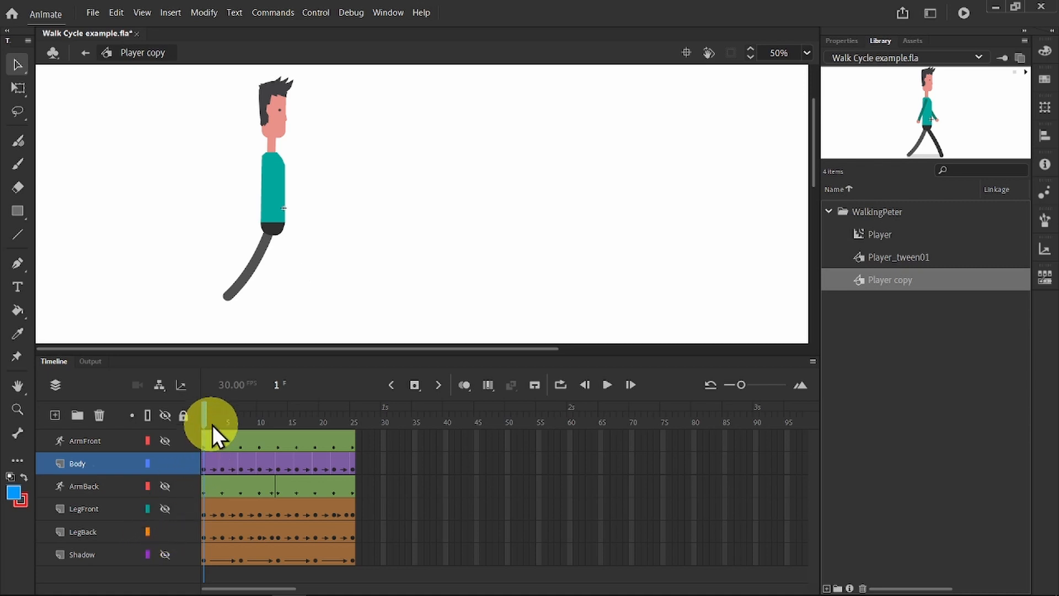
left_click_drag(207, 414, 262, 421)
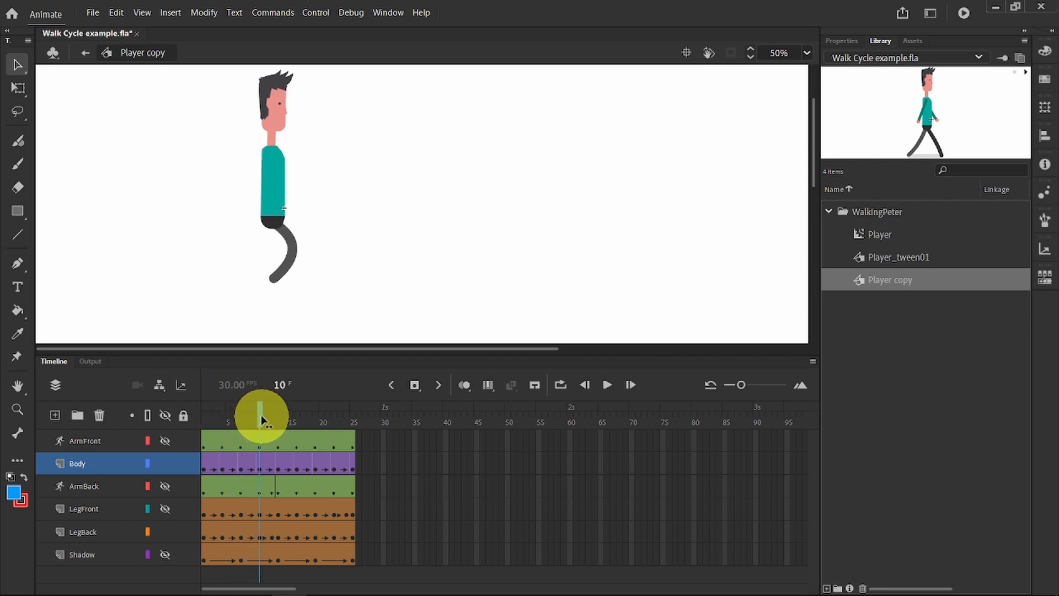
left_click_drag(268, 535, 299, 535)
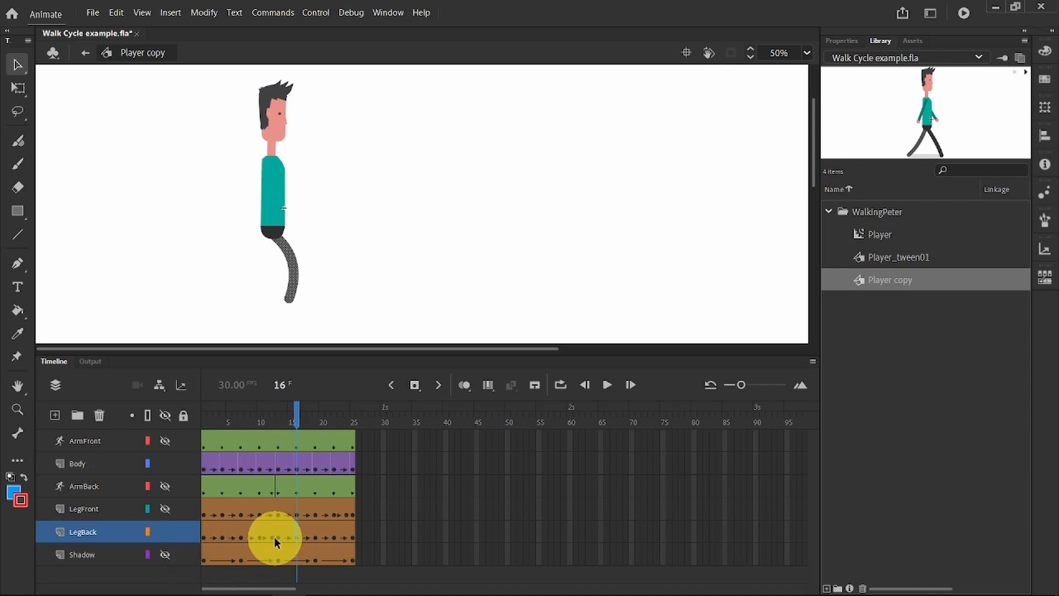
left_click_drag(296, 411, 354, 418)
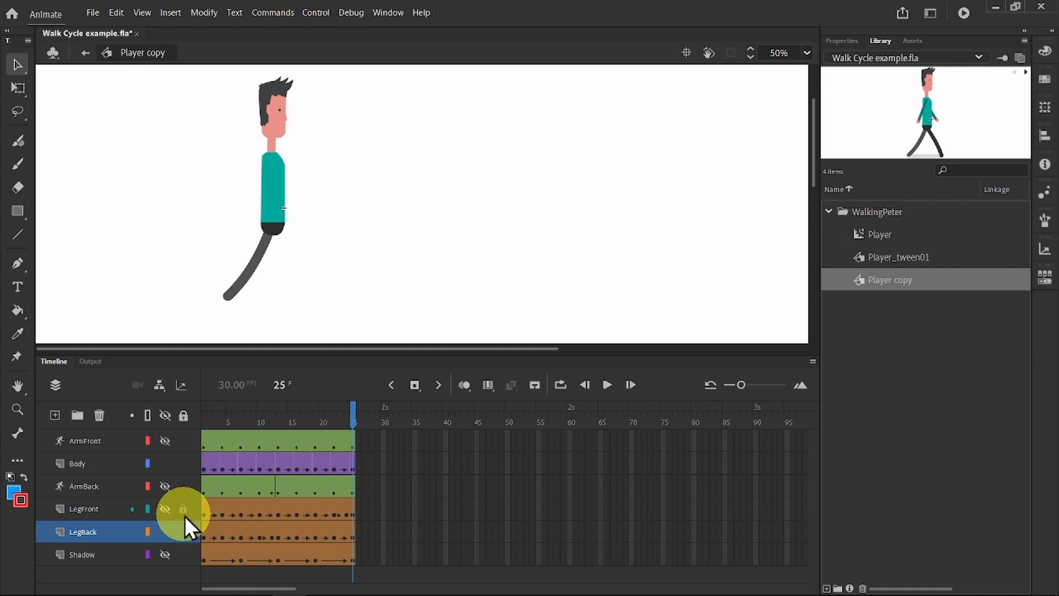
Show the LegFront layer alongside Body and LegBack, and scrub from the start to frame 25 to examine both legs' motion
left_click(164, 508)
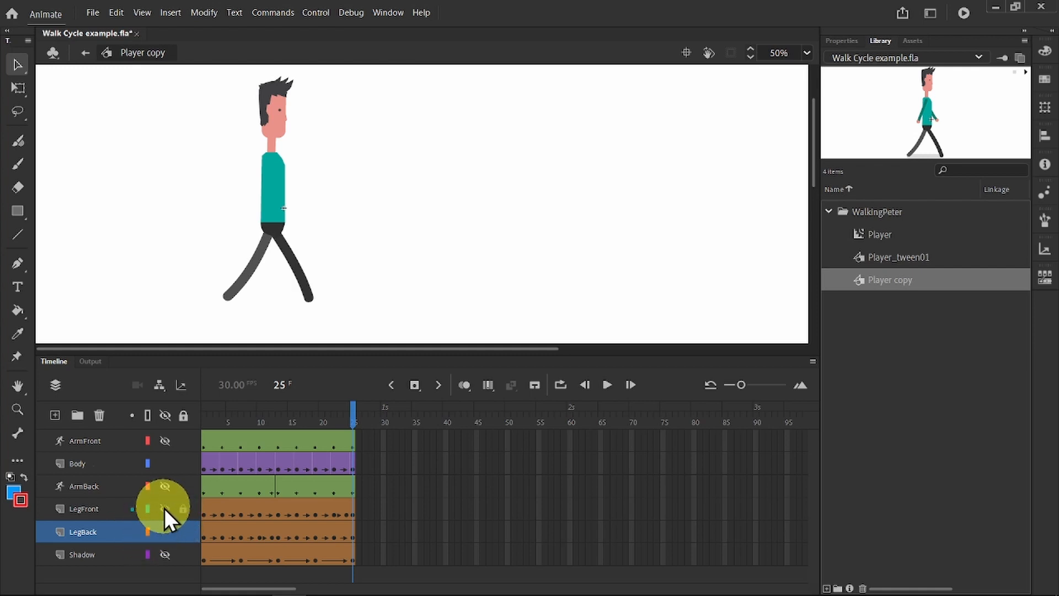
left_click(208, 411)
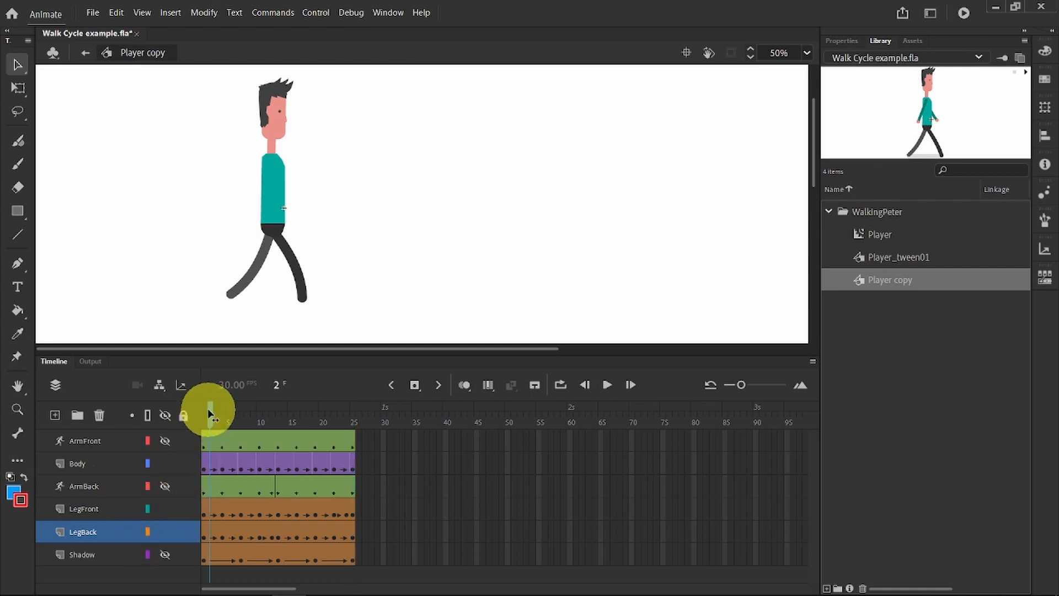
left_click_drag(210, 413, 250, 413)
left_click_drag(269, 412, 353, 413)
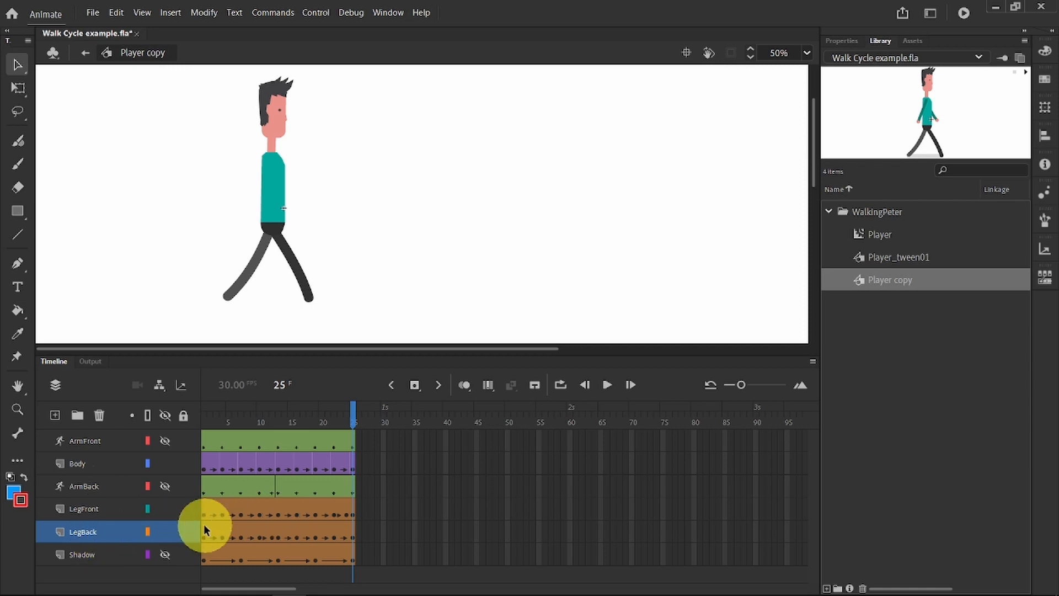
Select LegBack's frames 1 to 12 to examine its first half-cycle, and hide and reshow the layer to identify its leg
left_click_drag(204, 525, 270, 528)
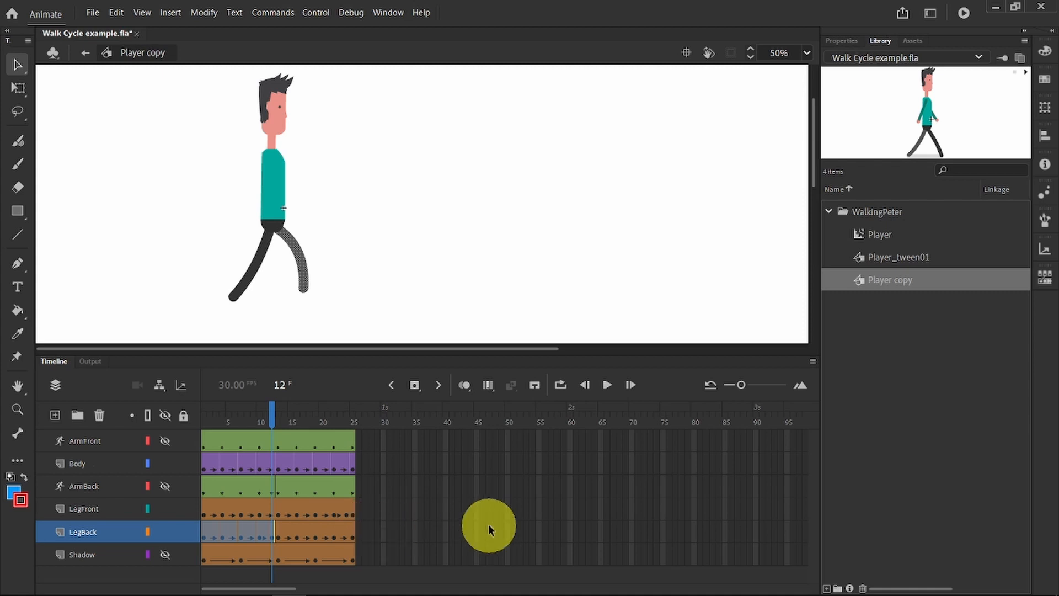
left_click_drag(246, 541, 281, 538)
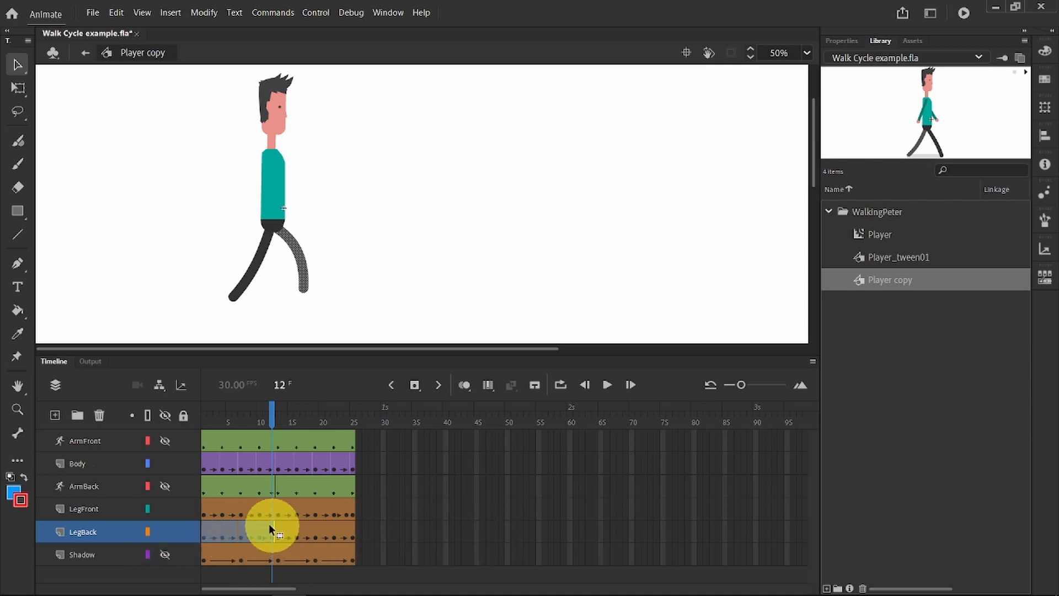
left_click(81, 505)
left_click(84, 521)
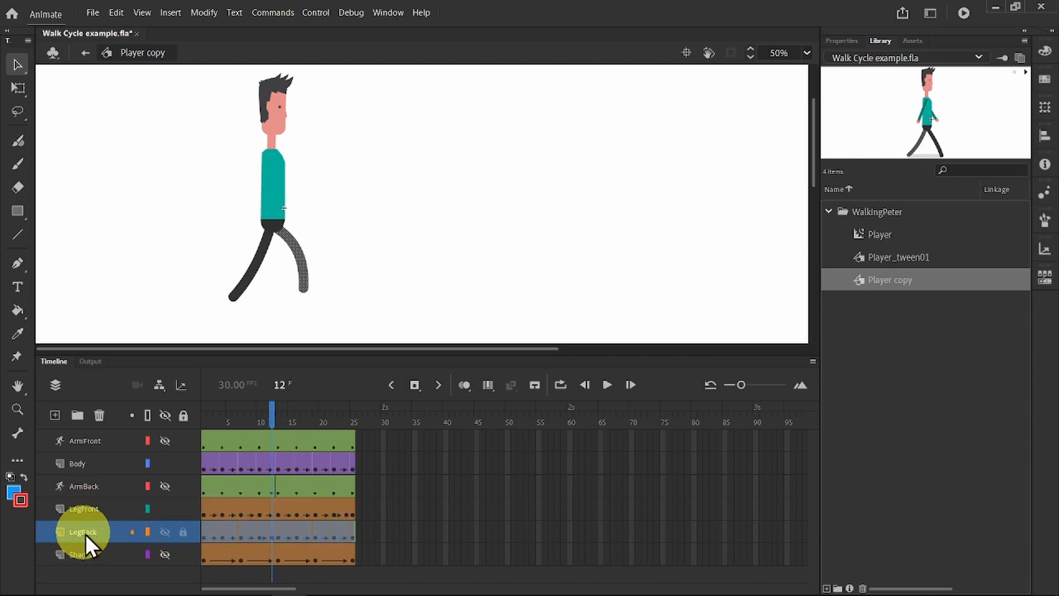
left_click(164, 531)
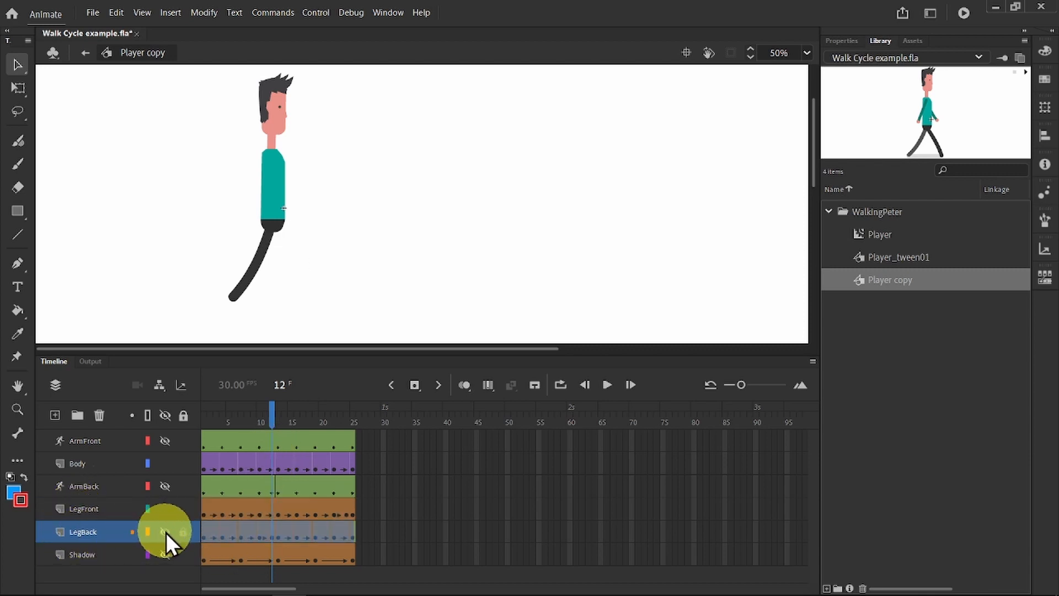
left_click(164, 531)
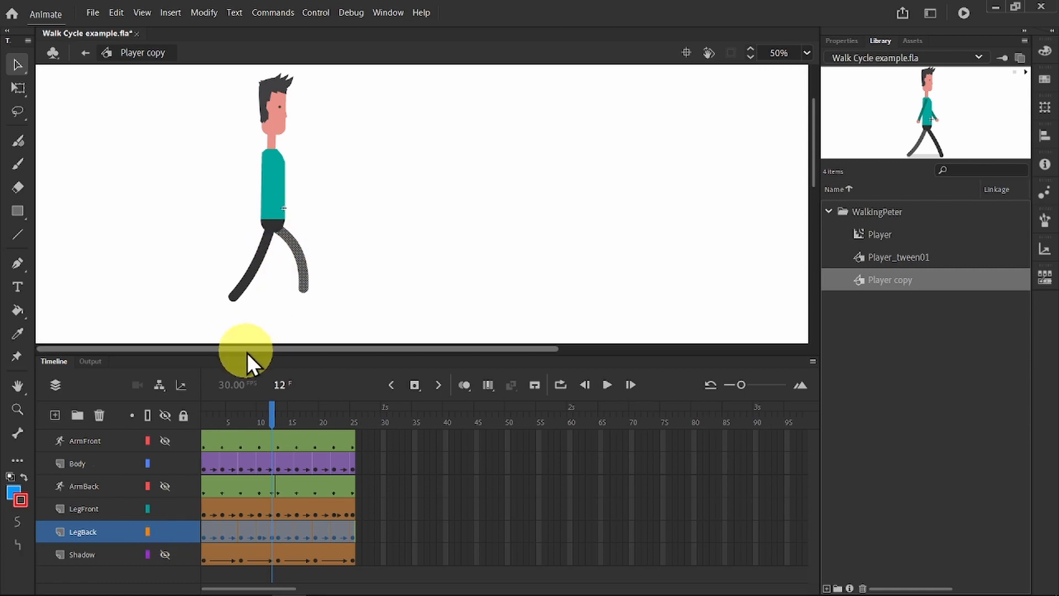
left_click(260, 327)
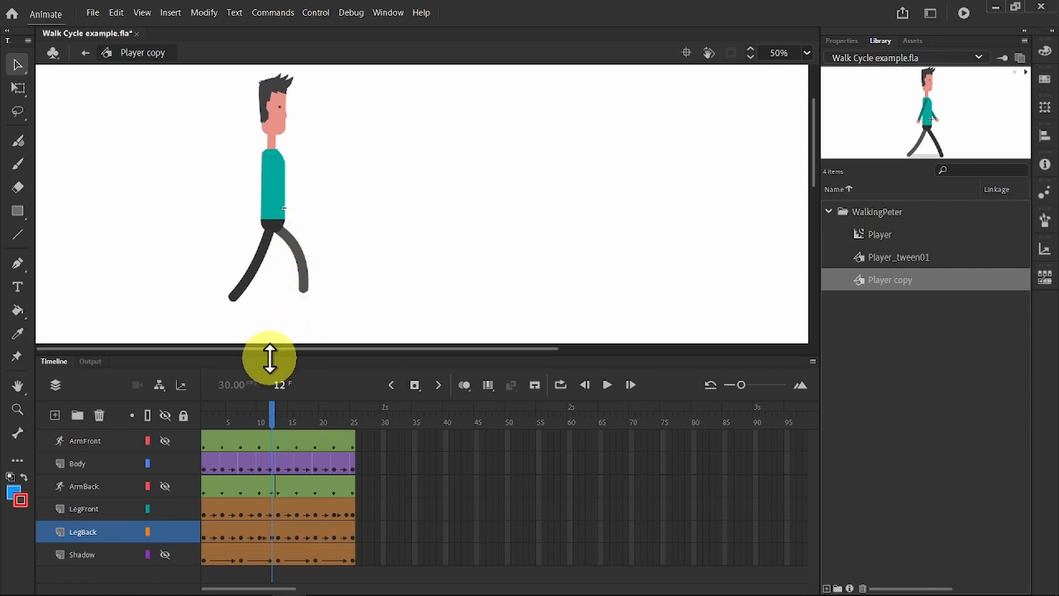
Show the Shadow layer and scrub to frame 25 to examine the shadow's movement beneath the walking legs
left_click(164, 486)
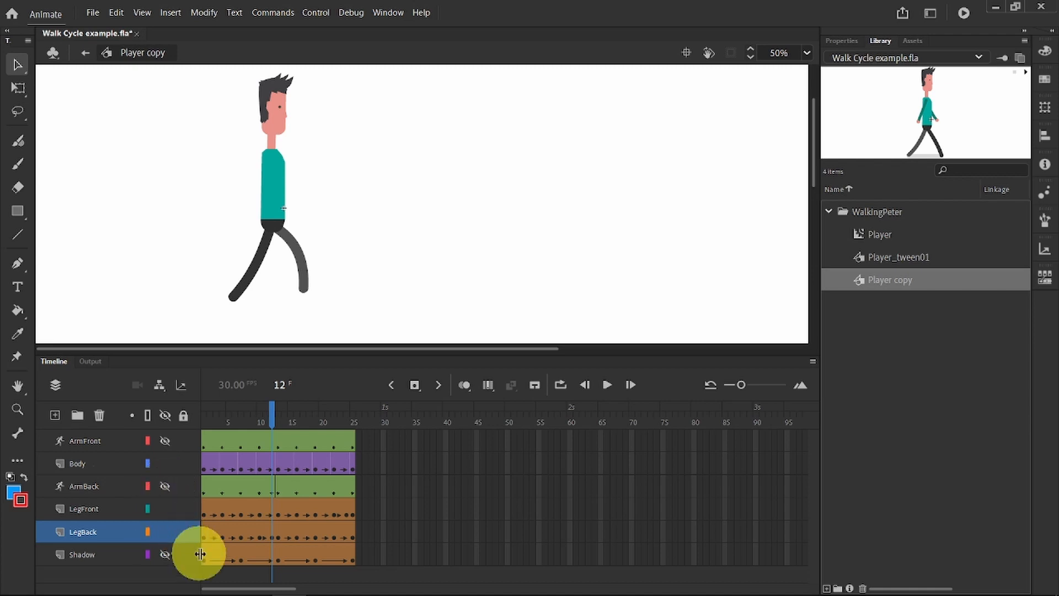
left_click(164, 556)
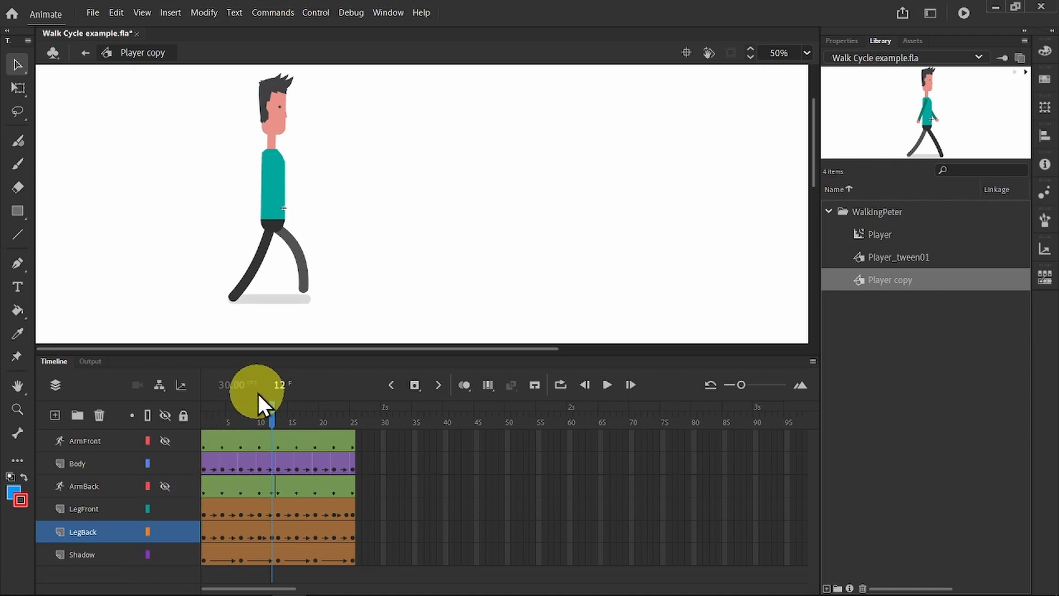
left_click_drag(268, 408, 358, 401)
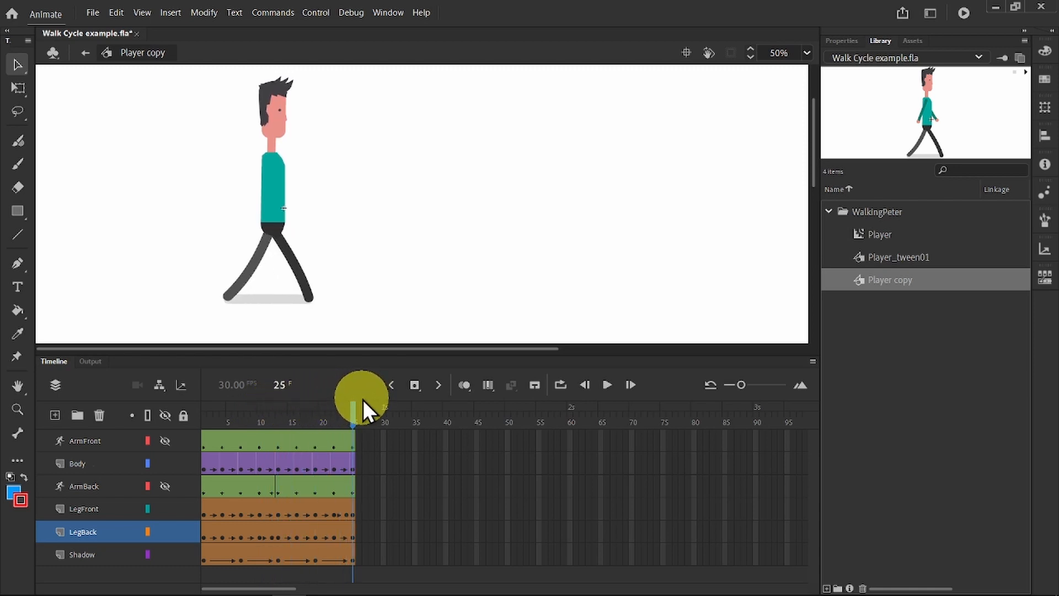
Show the ArmFront and ArmBack layers, hide LegFront, LegBack and Shadow, and scrub back to frame 1
left_click(159, 483)
left_click(163, 439)
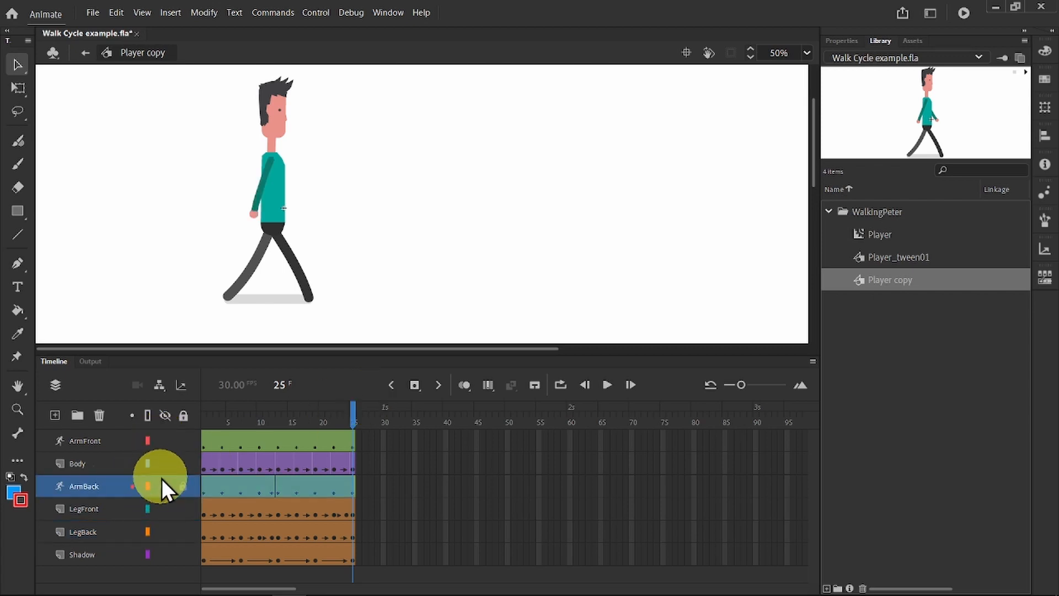
left_click(164, 486)
left_click_drag(166, 503, 165, 555)
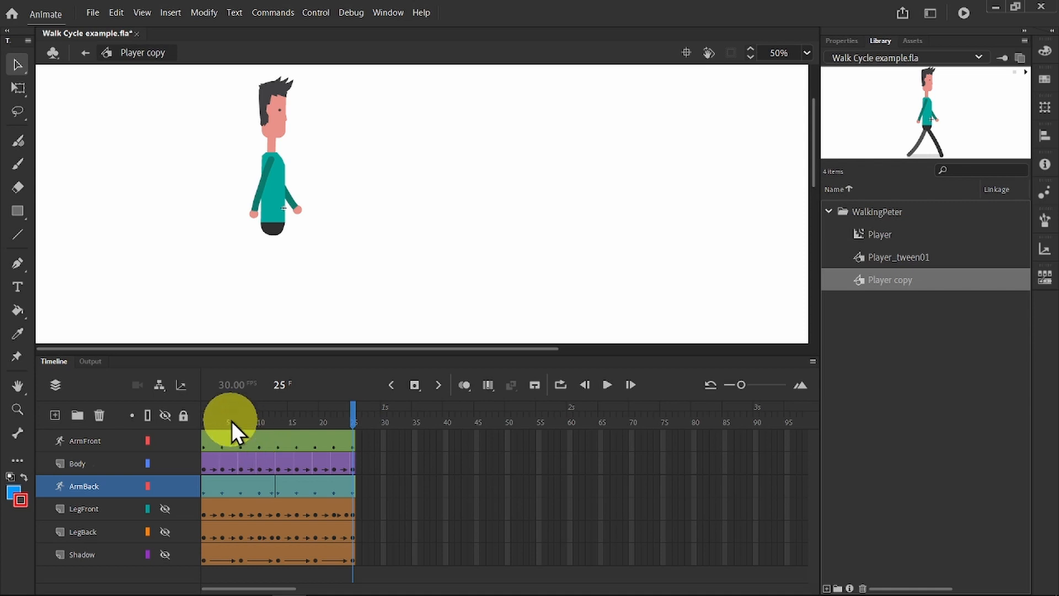
left_click_drag(222, 411, 187, 431)
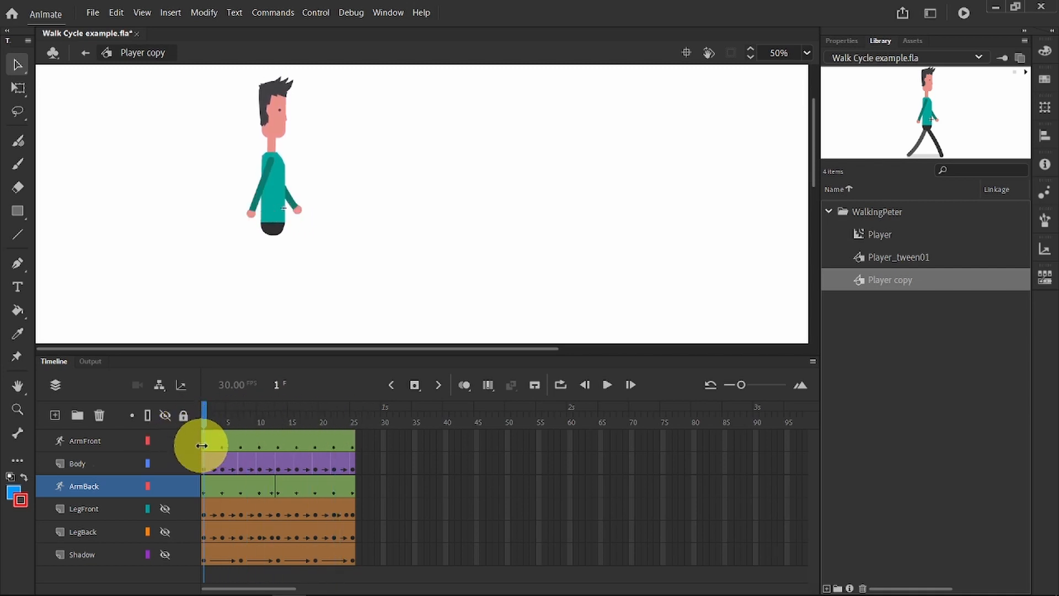
Select ArmFront at frame 1 to inspect its bones at 100% zoom, and scrub to frame 25 to examine the arm swing
left_click(206, 443)
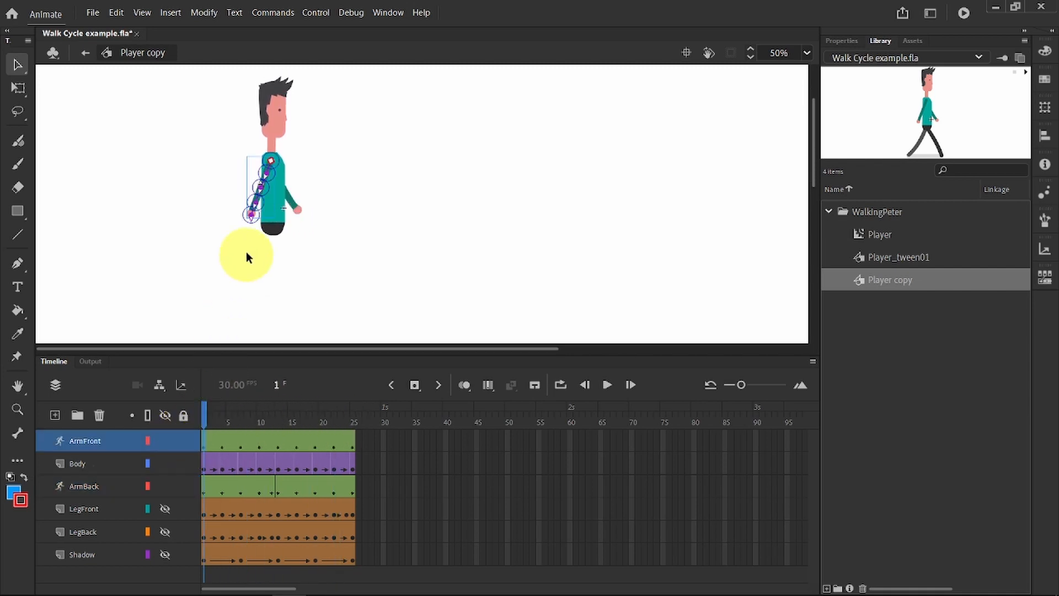
key("ctrl+=")
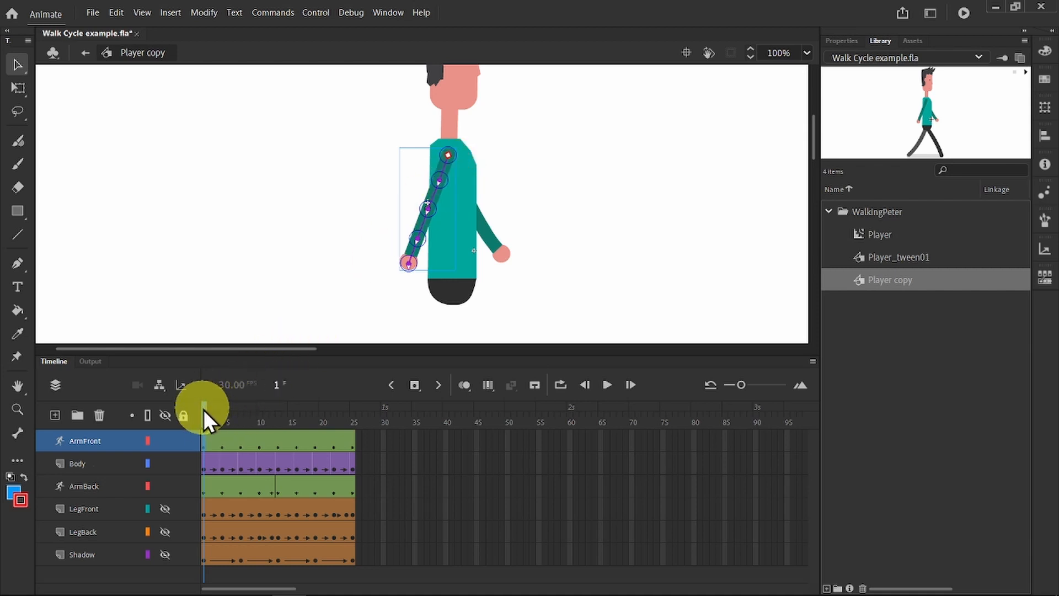
left_click_drag(203, 409, 357, 399)
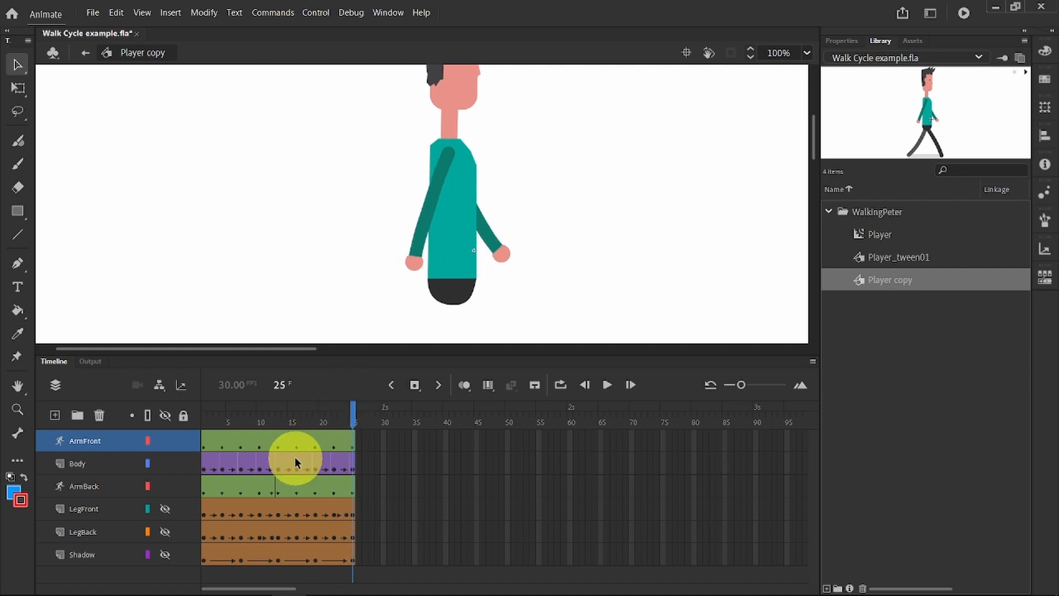
Hide the ArmFront and ArmBack layers in turn to identify each arm, and make both visible again
left_click(165, 441)
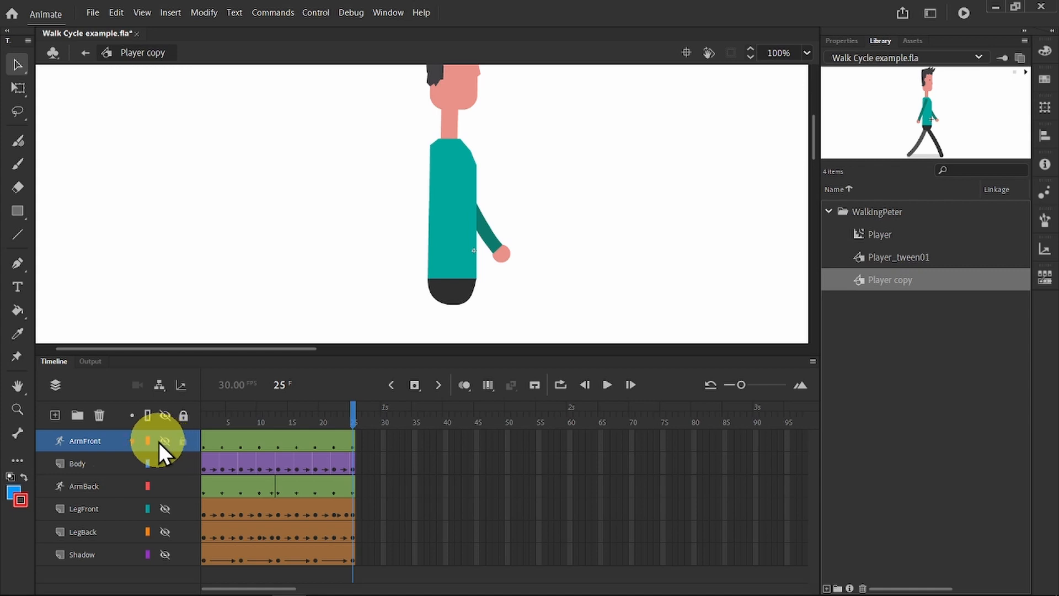
left_click(165, 486)
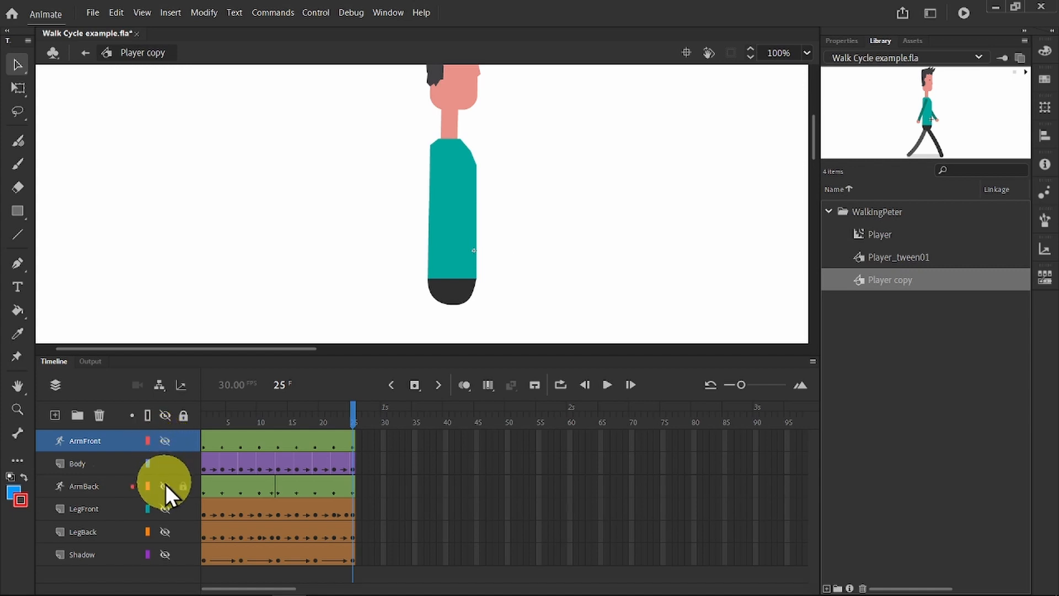
left_click(164, 485)
left_click(164, 441)
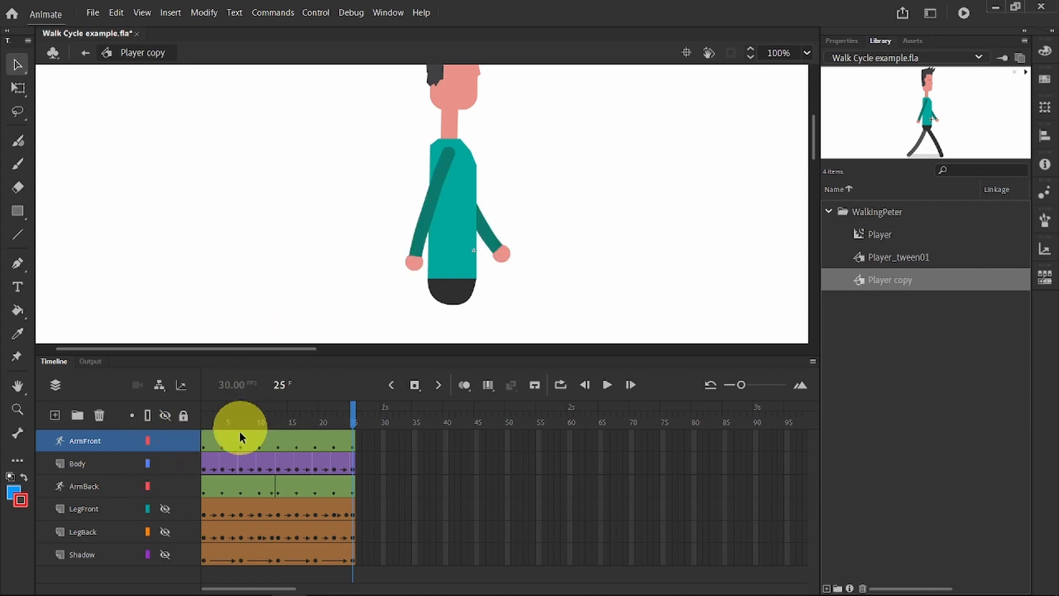